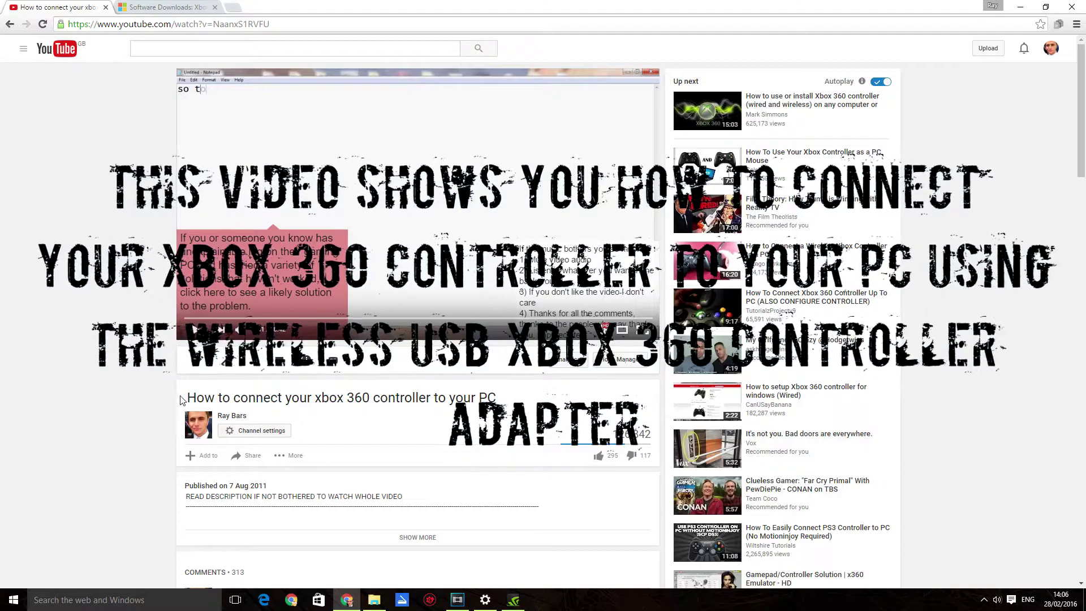
- Open the £4.70 eBay listing for the Windows PC Wireless USB Receiver Gaming Adapter
drag(187, 397, 501, 401)
click(497, 399)
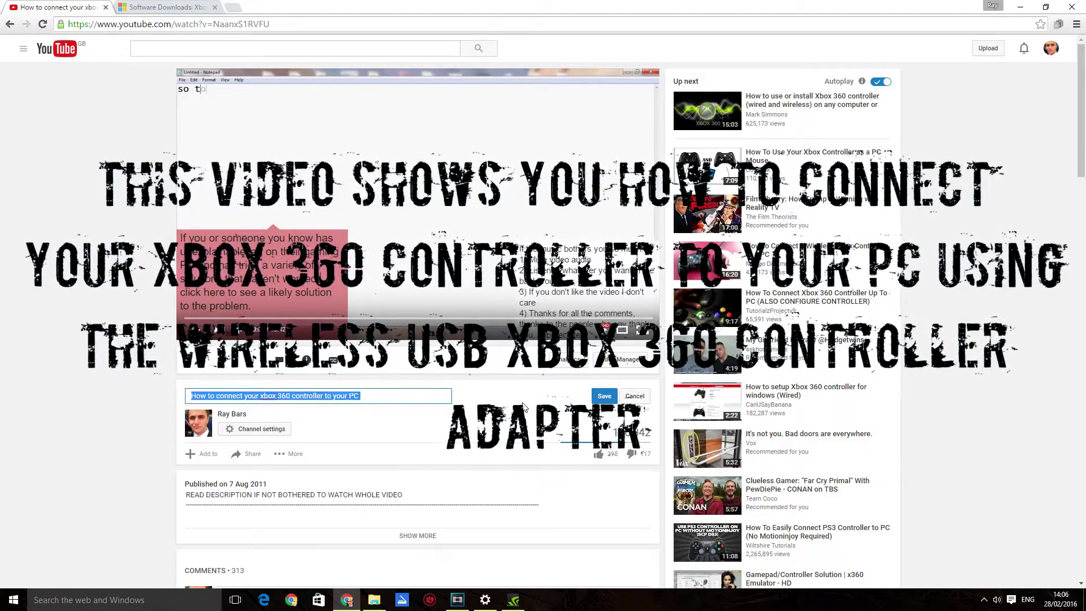
key(Escape)
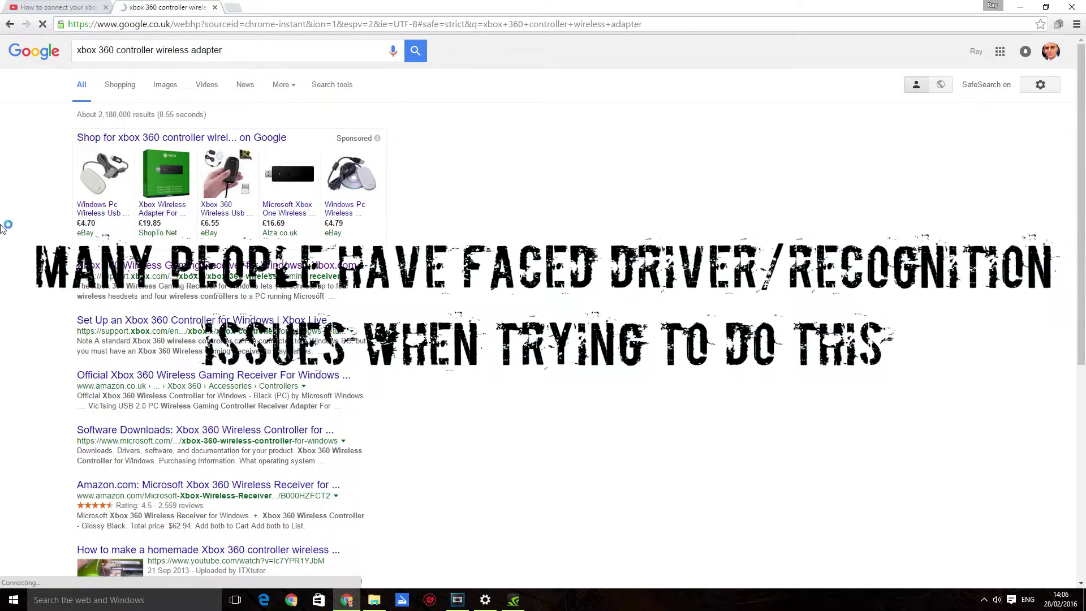
click(99, 208)
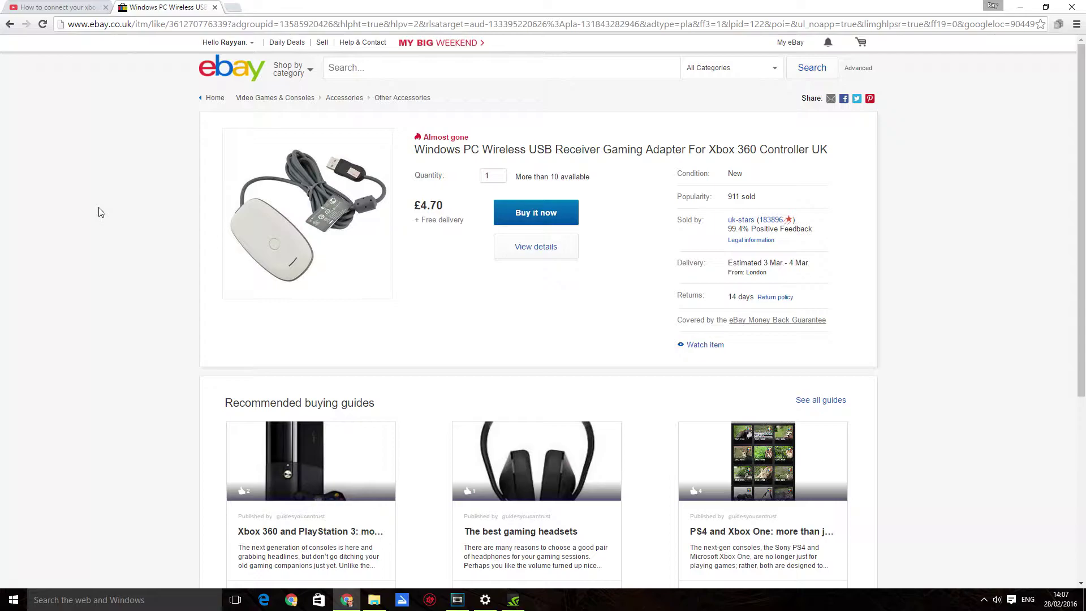
- Switch from the eBay listing back to the YouTube video tab
click(48, 7)
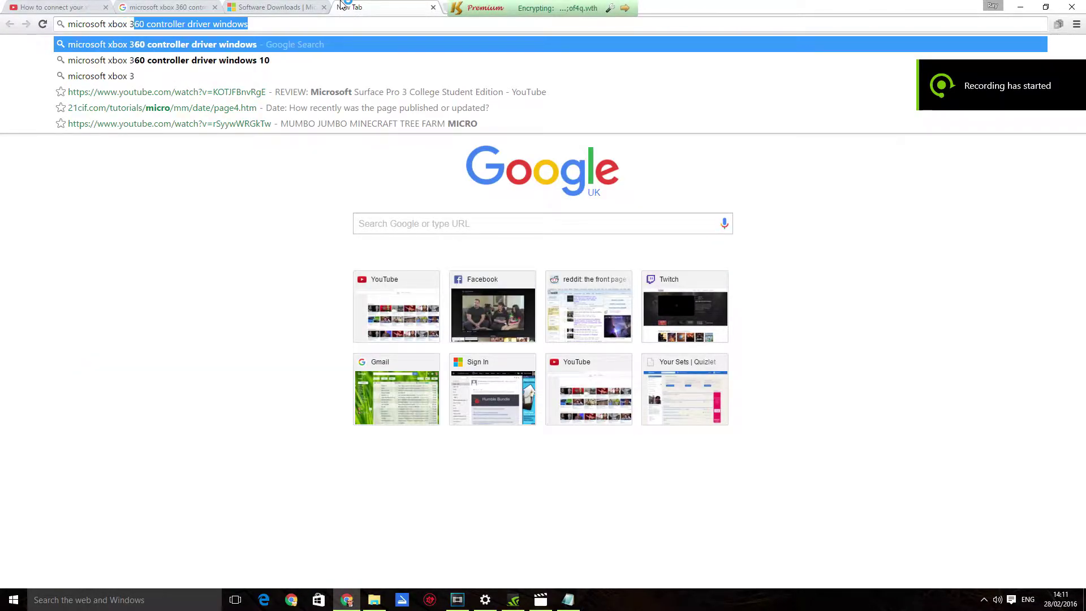
- Search Google for 'microsoft xbox 360 controller drivers'
key(BackSpace)
key(BackSpace)
text(ontroller drivers)
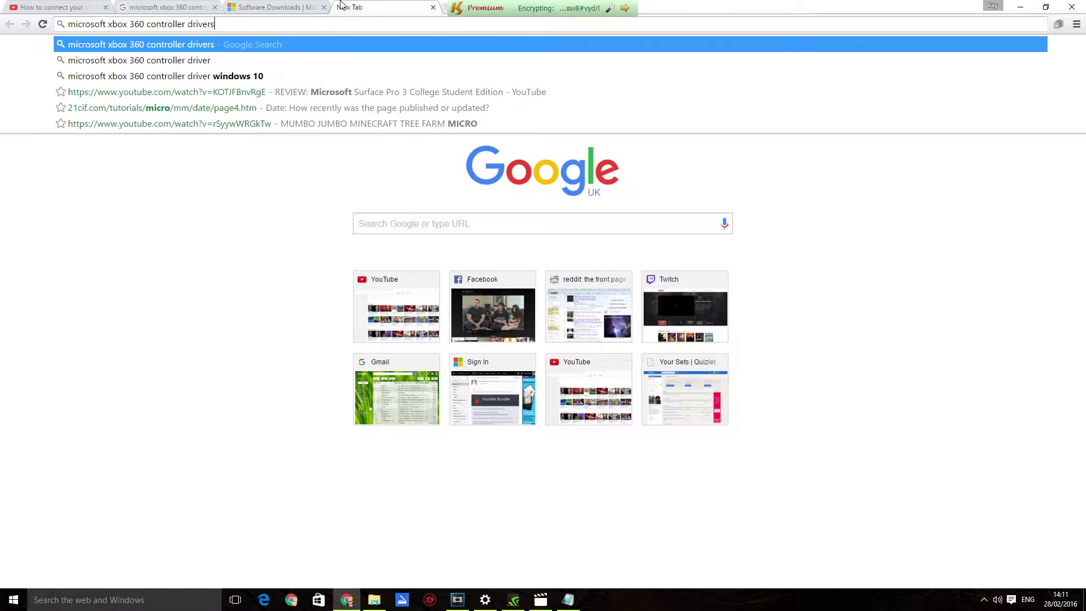
key(Return)
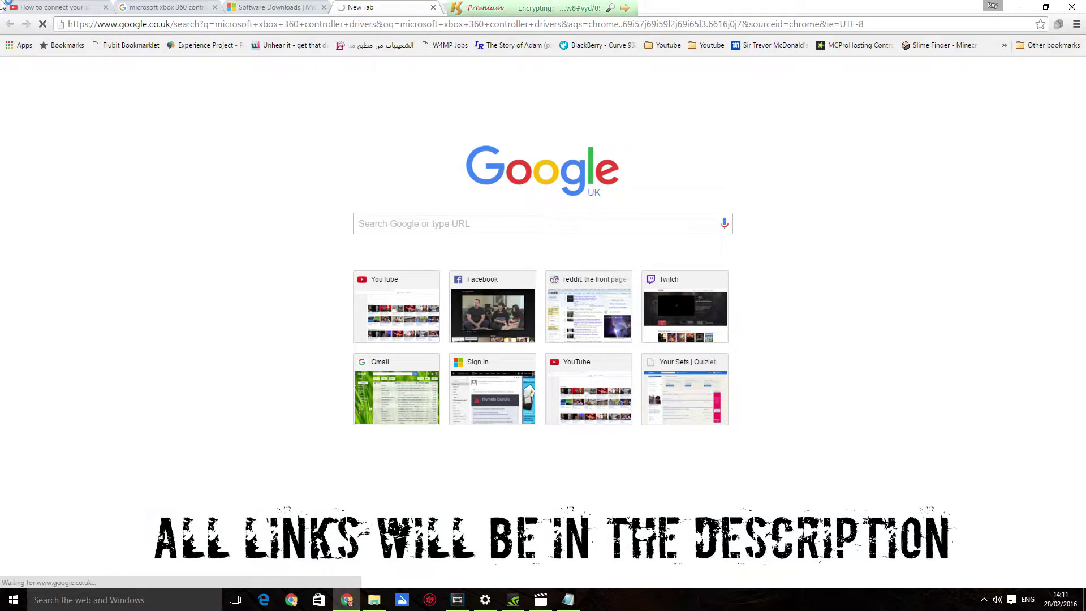
- Open the 'Xbox 360 Controller for Windows - Microsoft' result and close the leftover empty tab
click(194, 7)
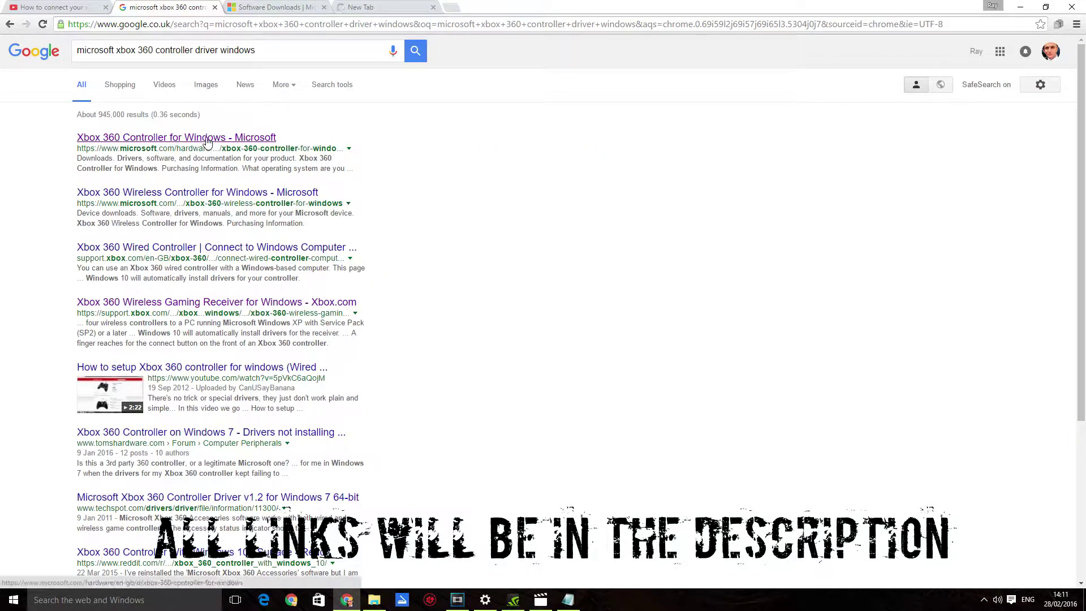
click(98, 140)
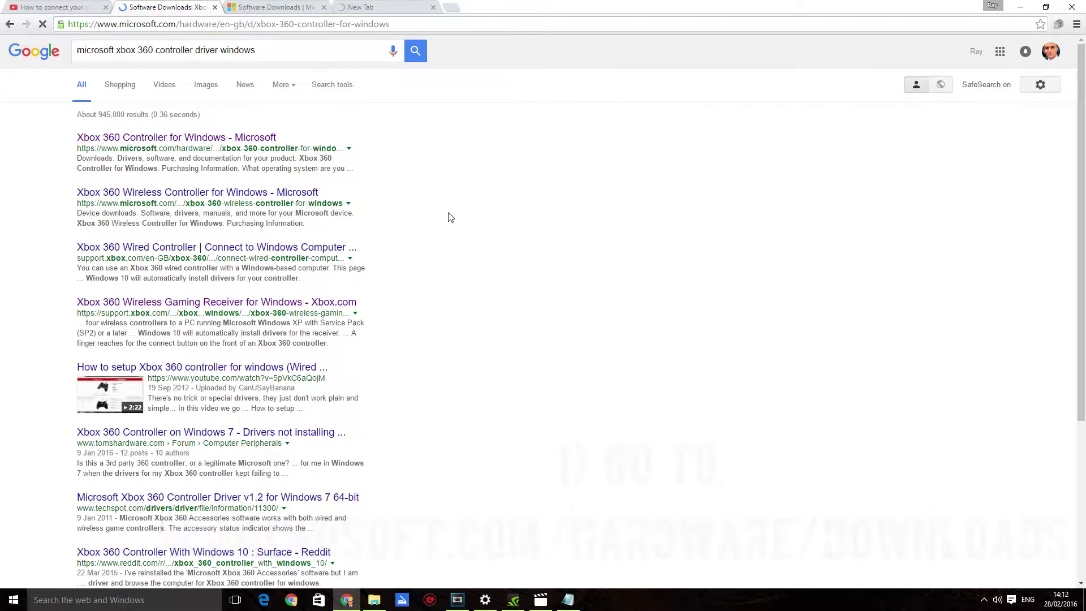
key(ctrl+Tab)
key(ctrl+Tab)
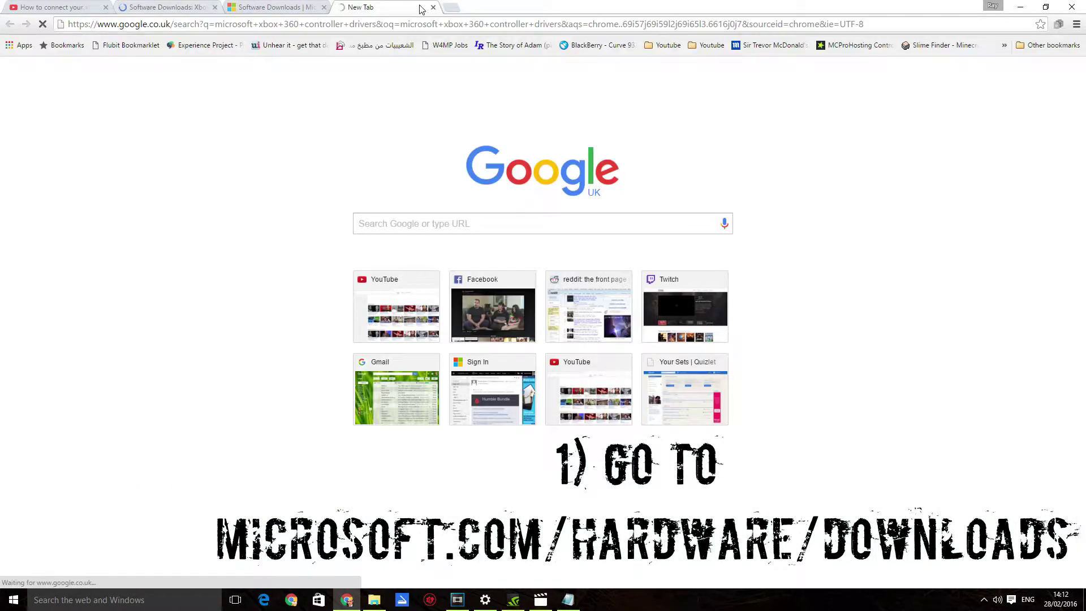
click(433, 8)
- Go through Microsoft Hardware Downloads > Gaming to the Xbox 360 Wireless Controller for Windows page
click(139, 6)
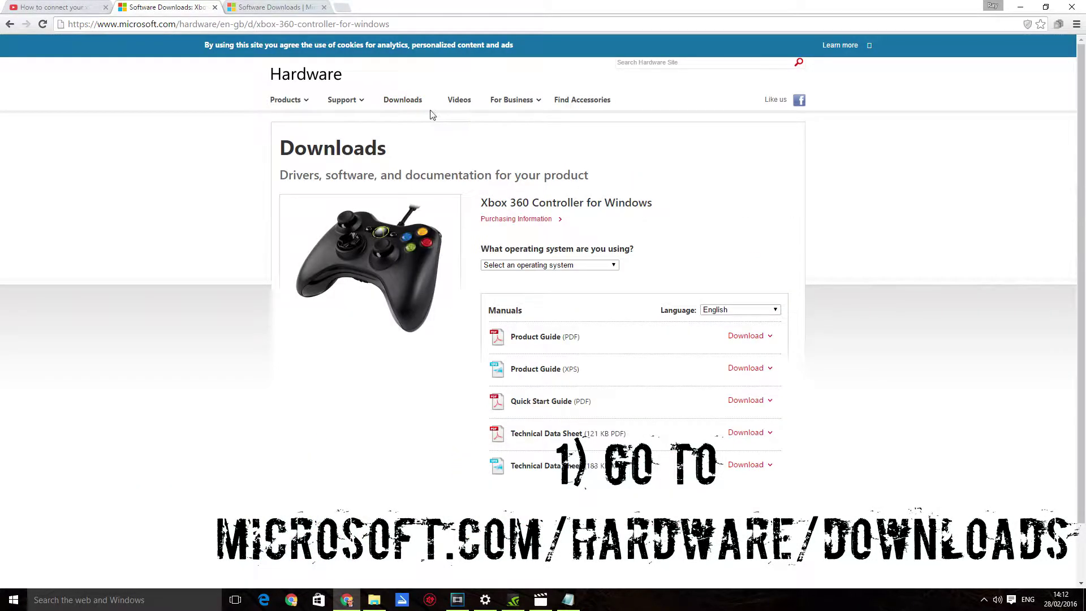
click(400, 102)
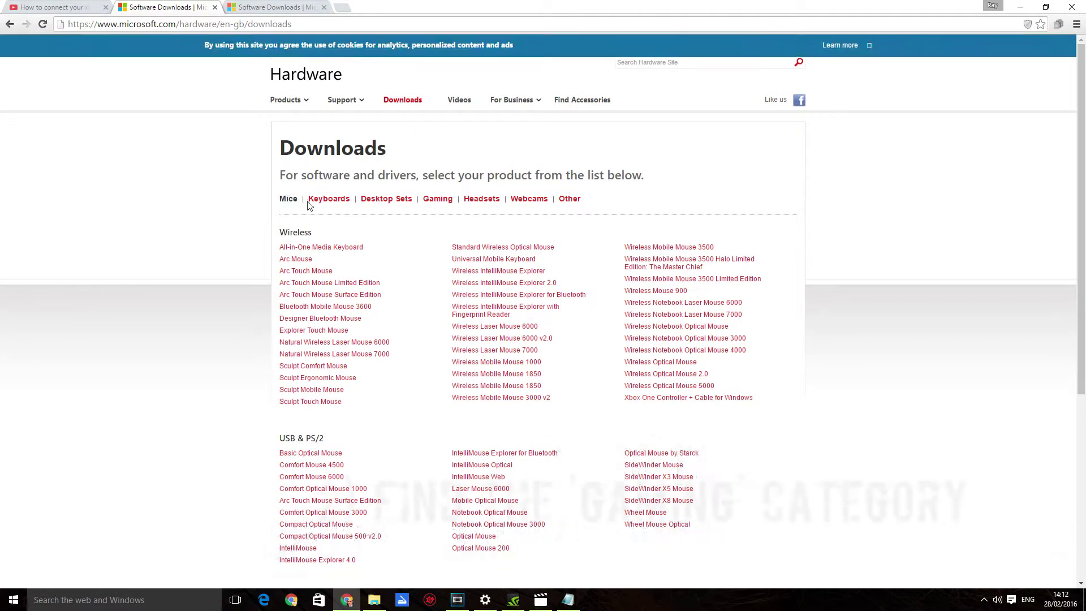
click(439, 201)
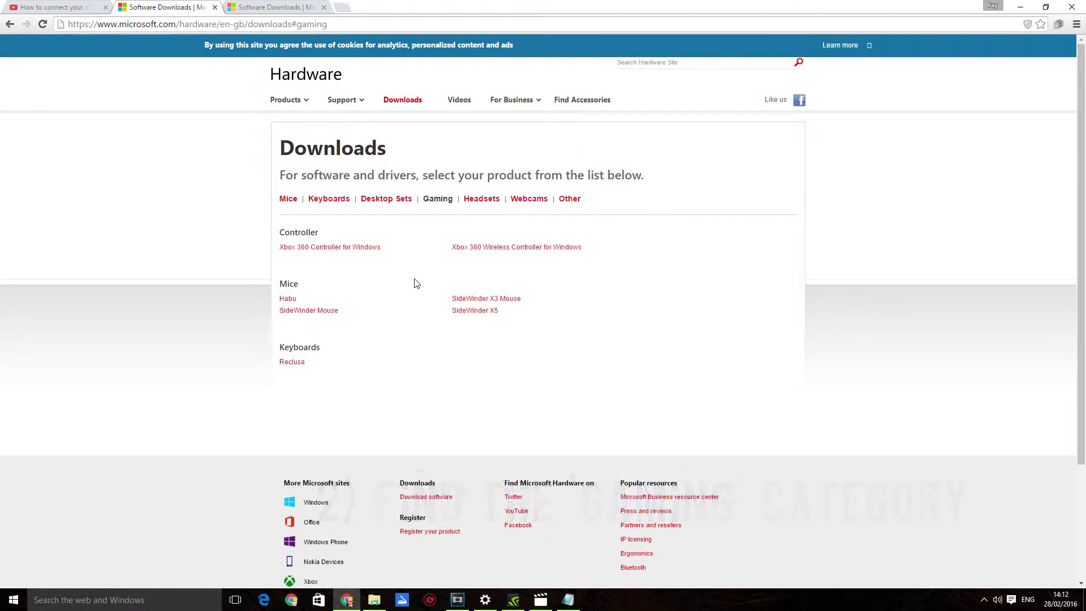
click(474, 249)
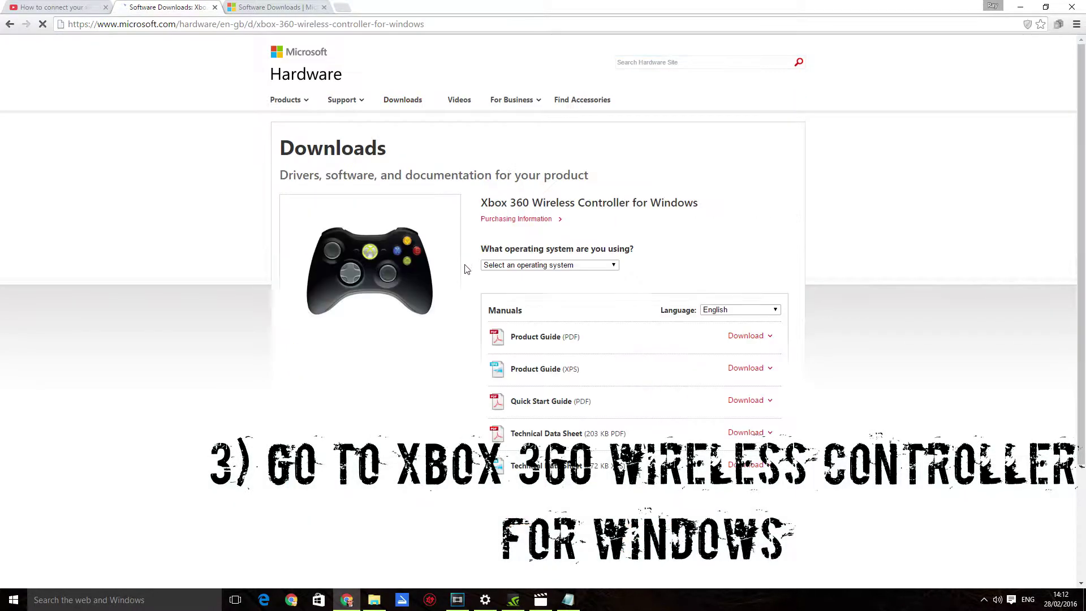
- Select Windows 7 (64-bit only) as the operating system after first trying Windows 7 (32-bit only)
click(511, 265)
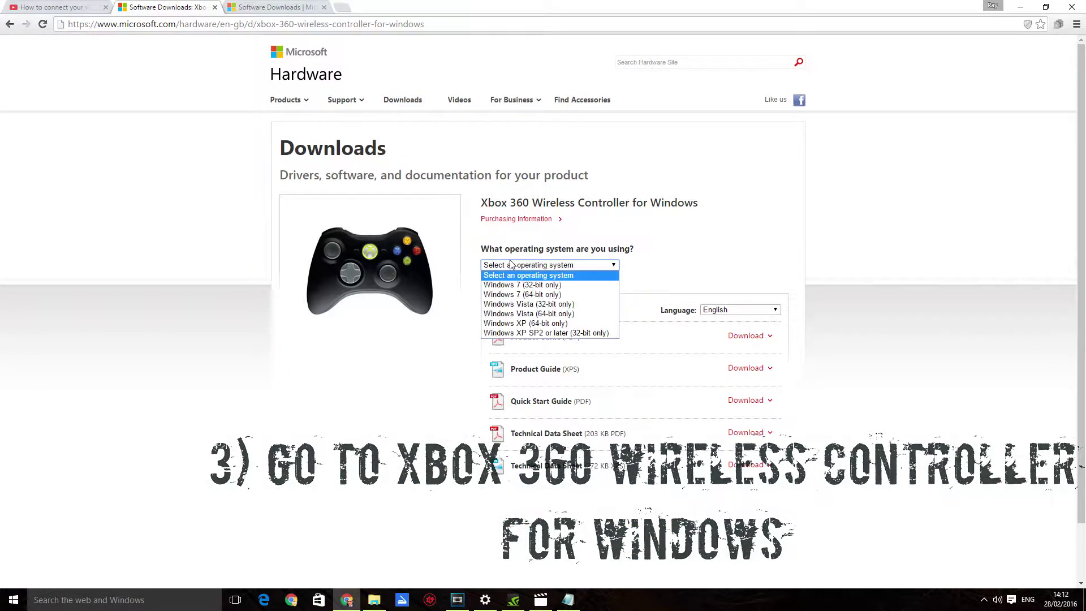
click(517, 285)
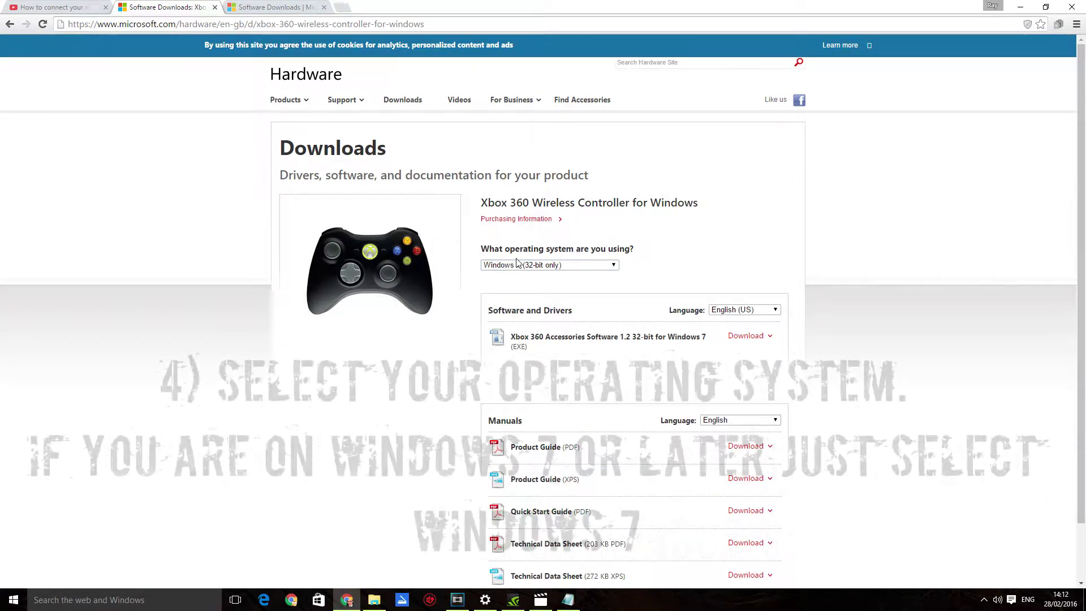
click(518, 264)
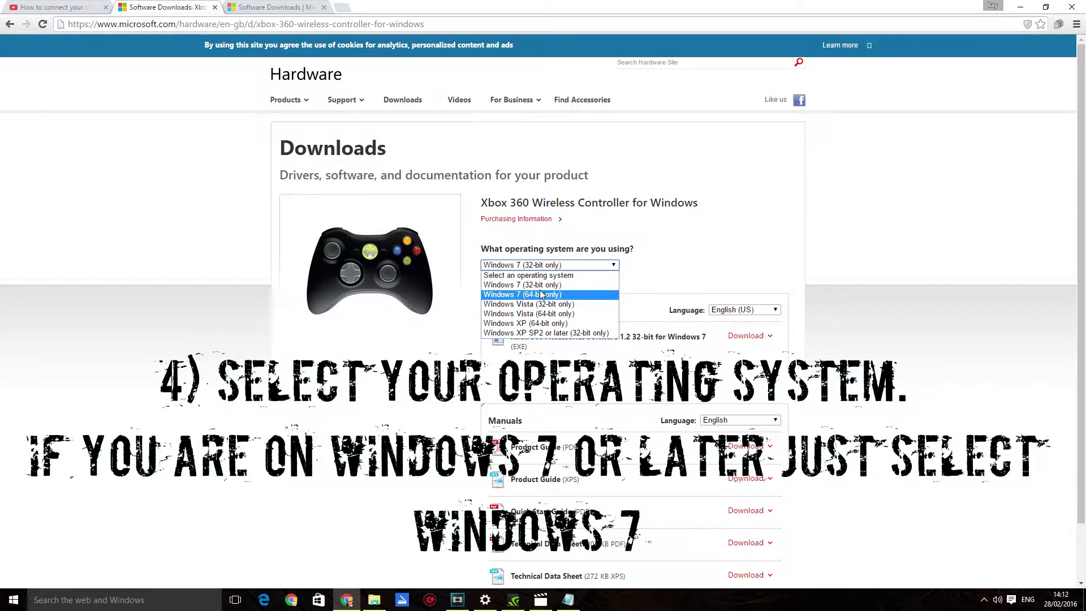
click(526, 295)
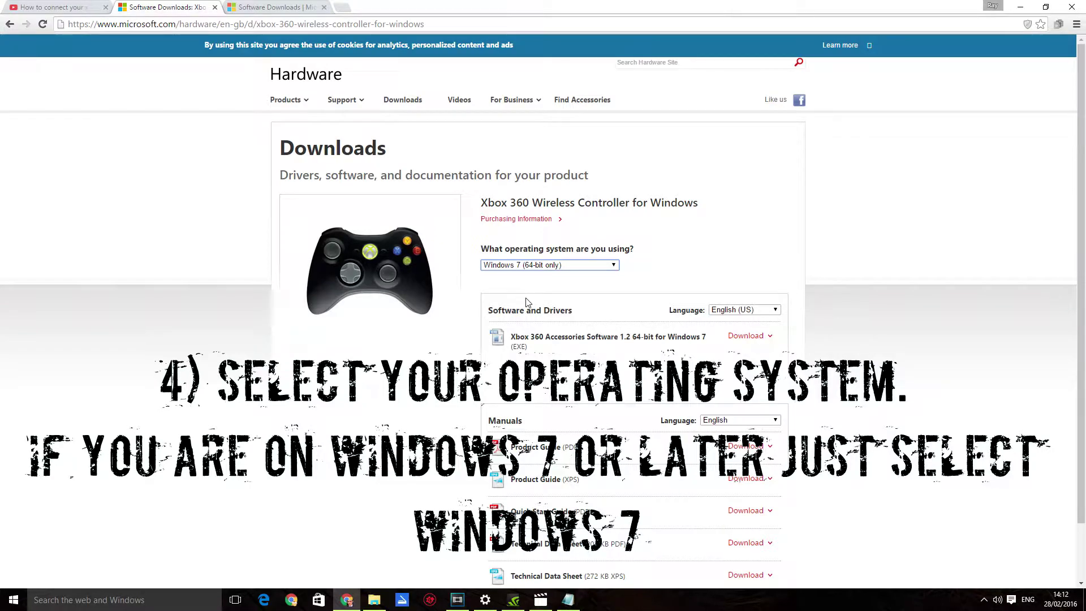
drag(475, 271, 485, 243)
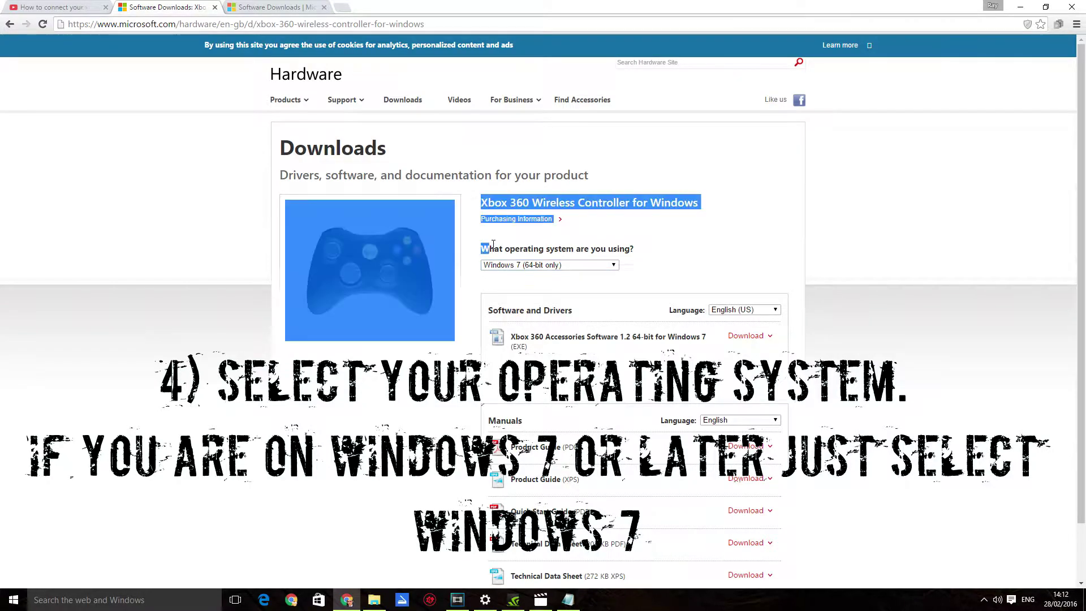
click(485, 243)
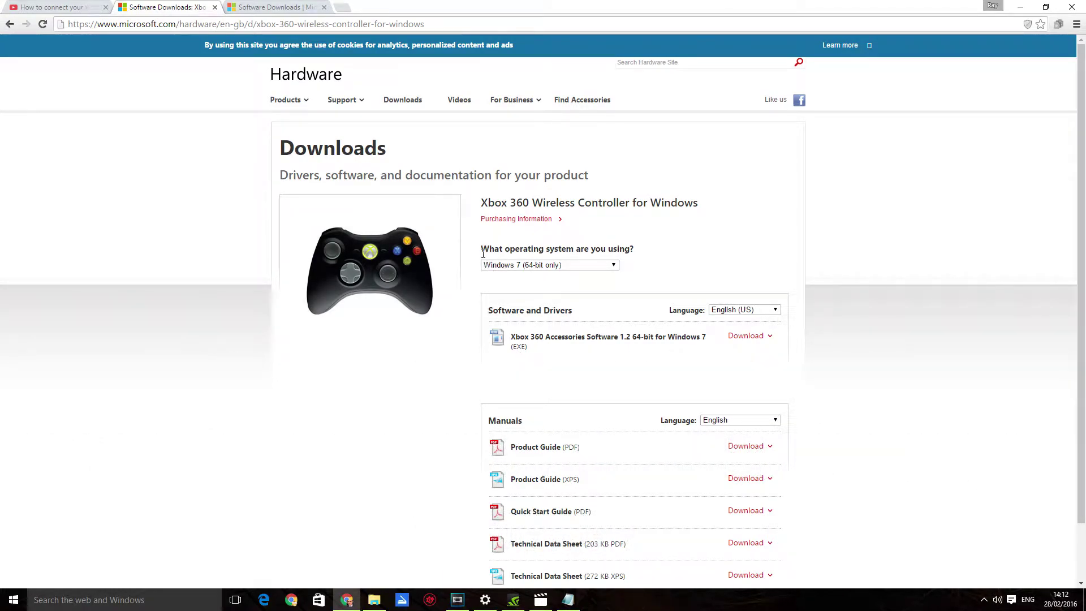
drag(482, 254, 566, 244)
click(563, 241)
- Download the 64-bit Xbox 360 Accessories Software 1.2, keep the file, and run setup to completion
click(758, 339)
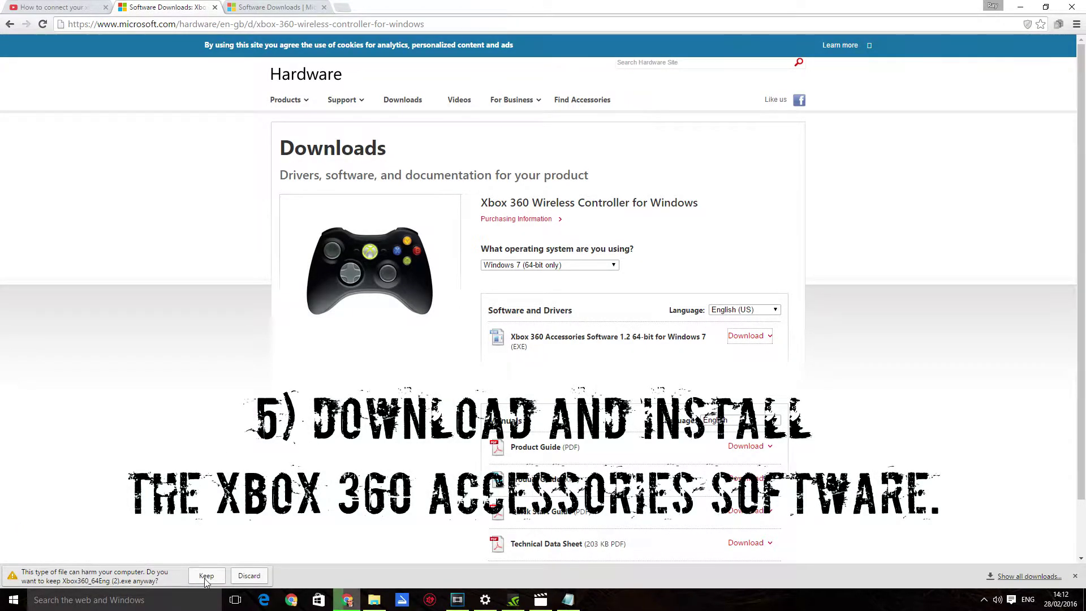
click(206, 576)
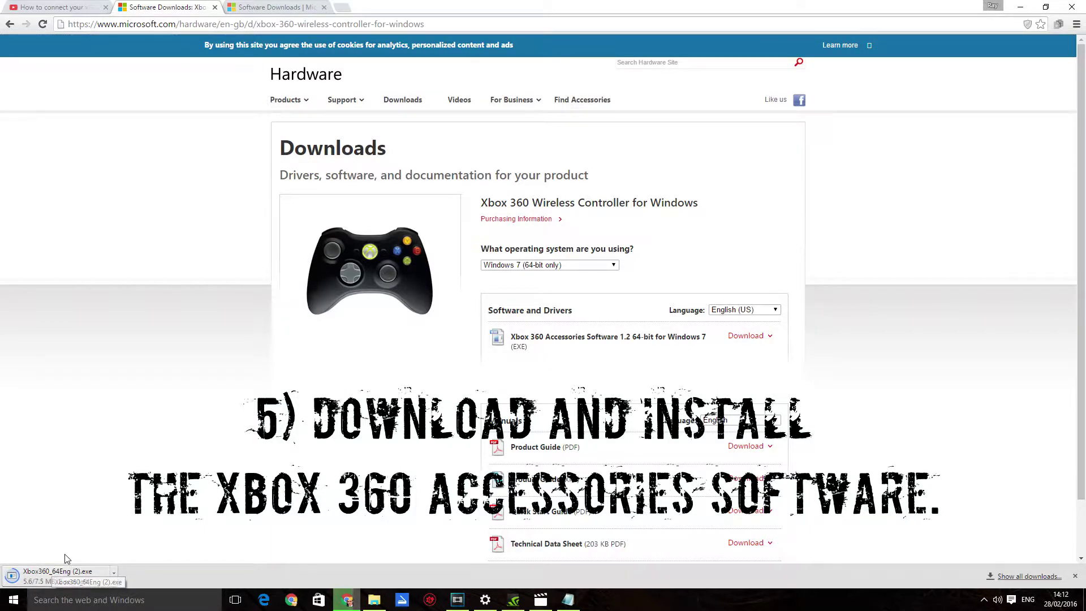
click(66, 585)
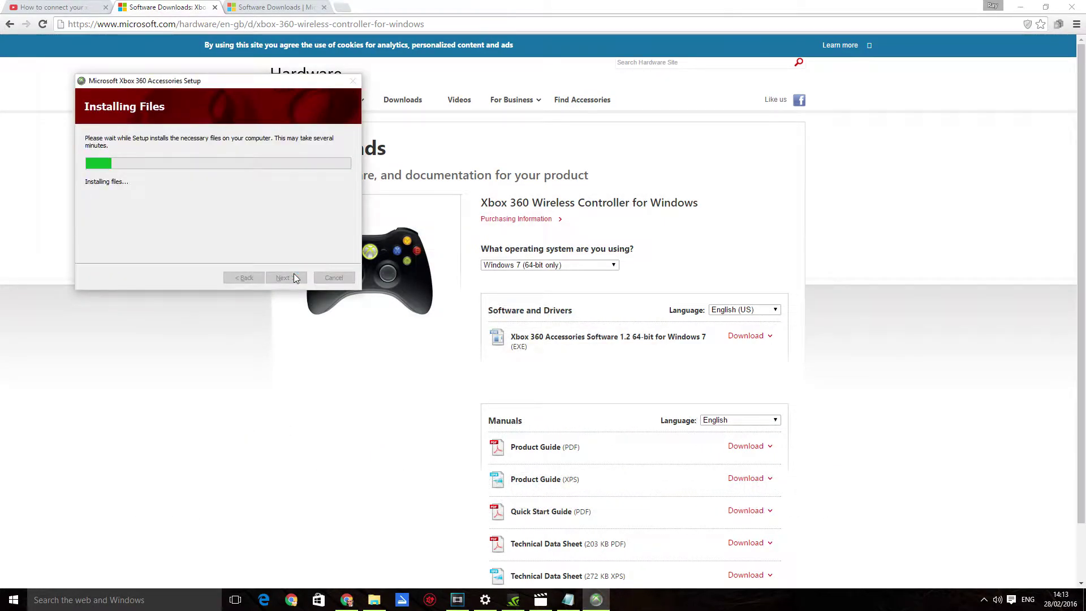
click(286, 278)
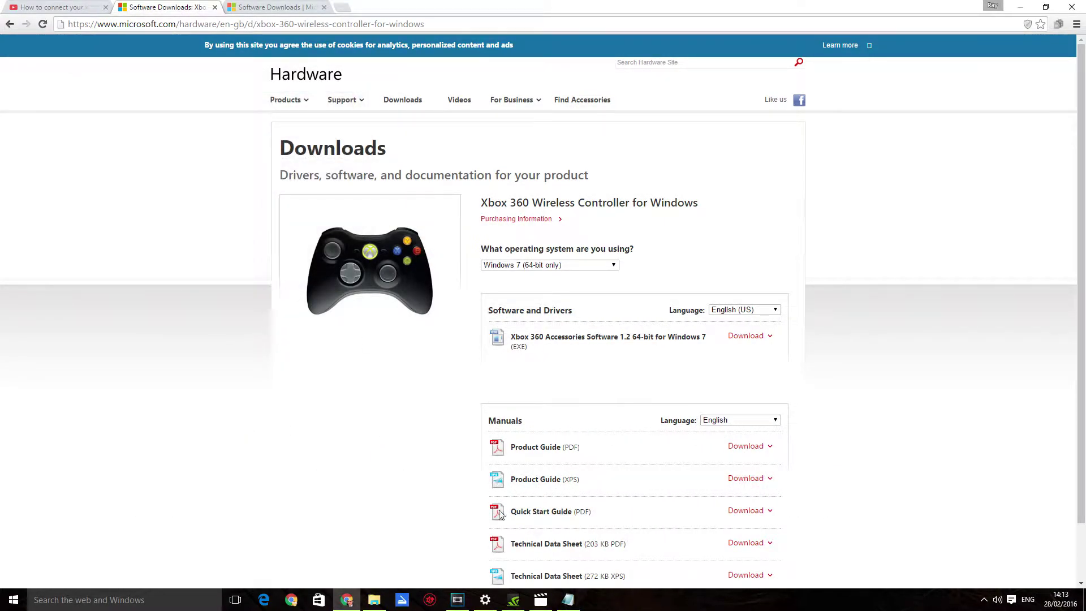
- Glance at the Notepad step list, then put it away and dismiss the Start menu
click(567, 600)
click(1, 237)
click(8, 600)
click(59, 146)
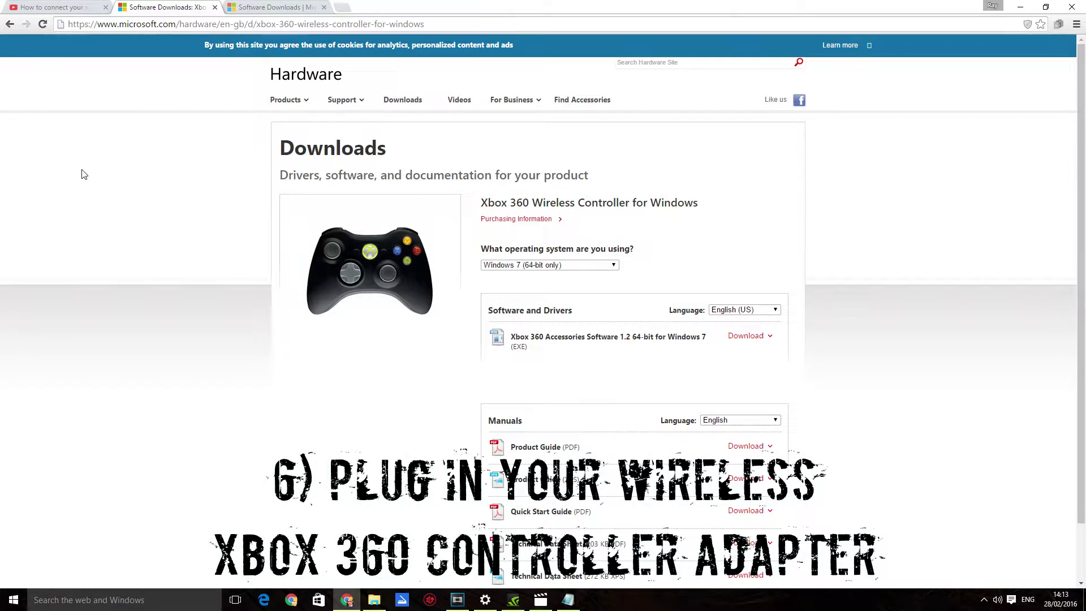
- Check the Notepad notes, then launch File Explorer from the Start menu
click(3, 604)
click(1, 604)
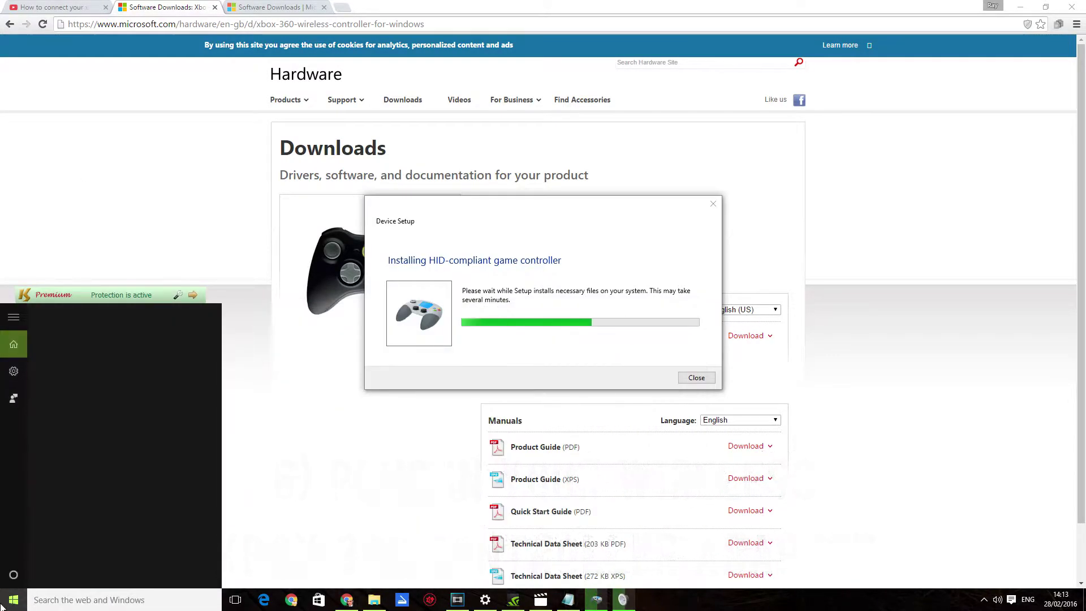
click(3, 604)
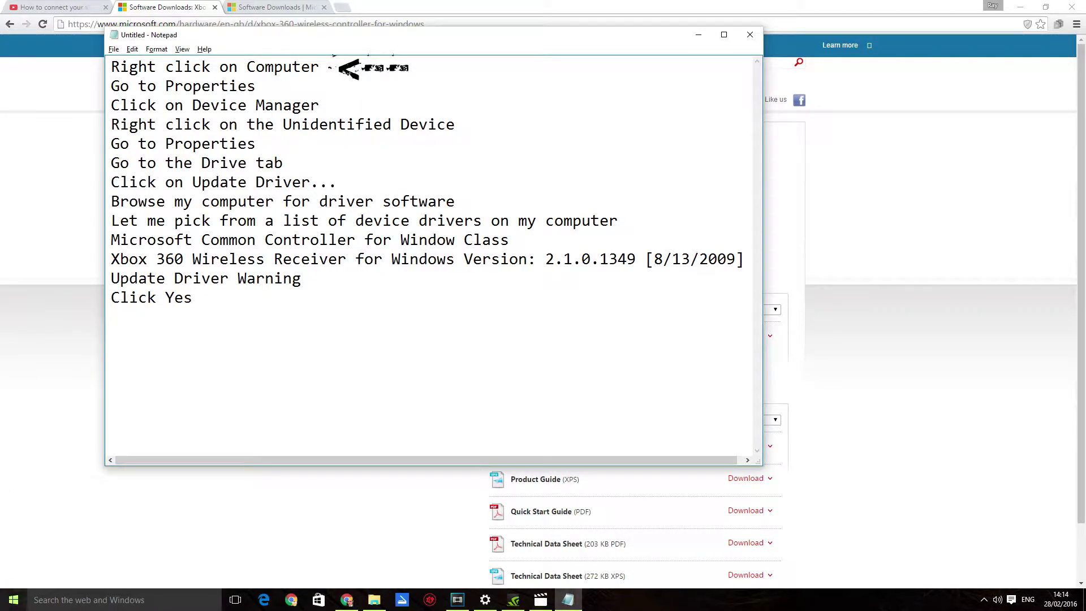
click(3, 604)
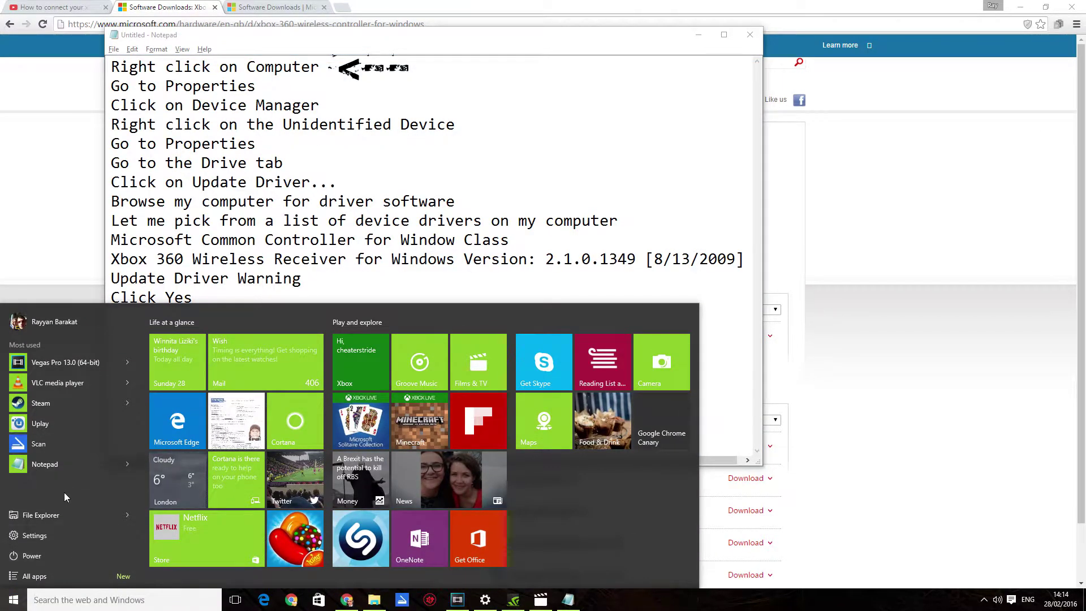
click(39, 515)
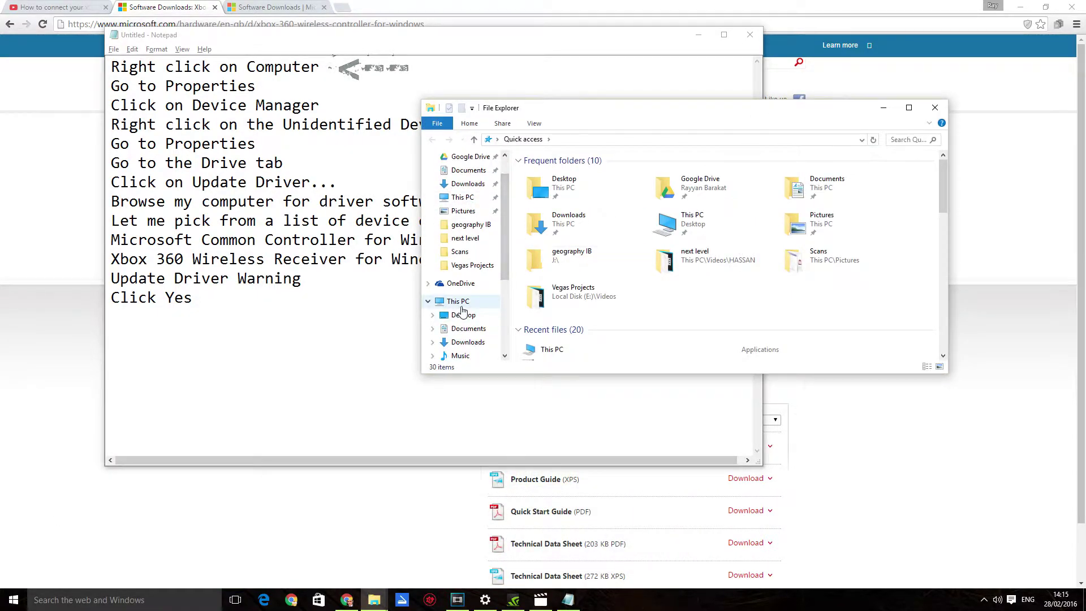
- Open This PC's System properties and launch Device Manager from there
click(463, 302)
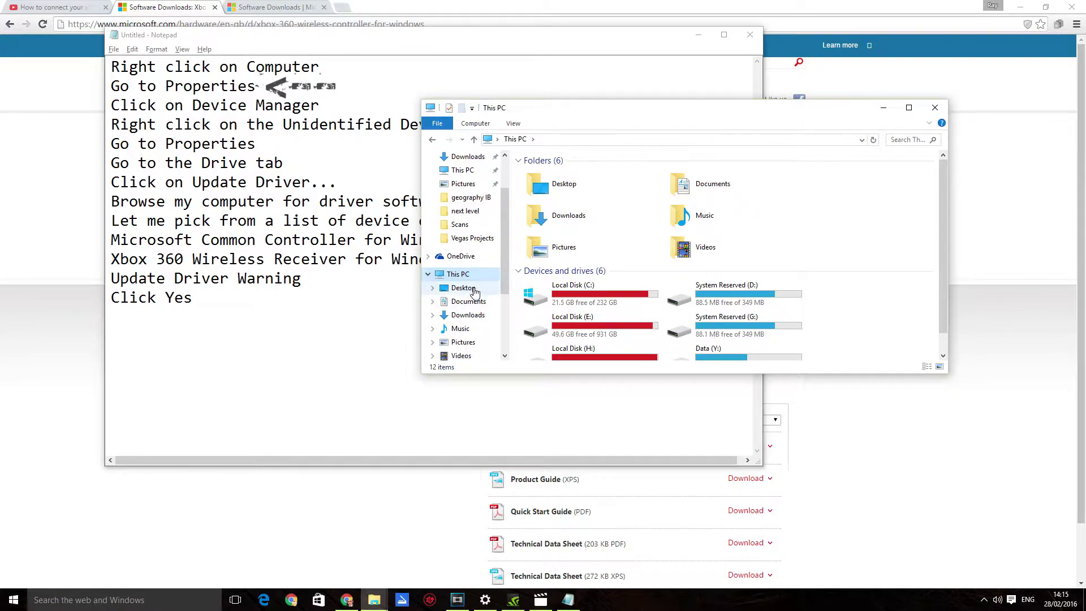
right_click(474, 276)
click(509, 437)
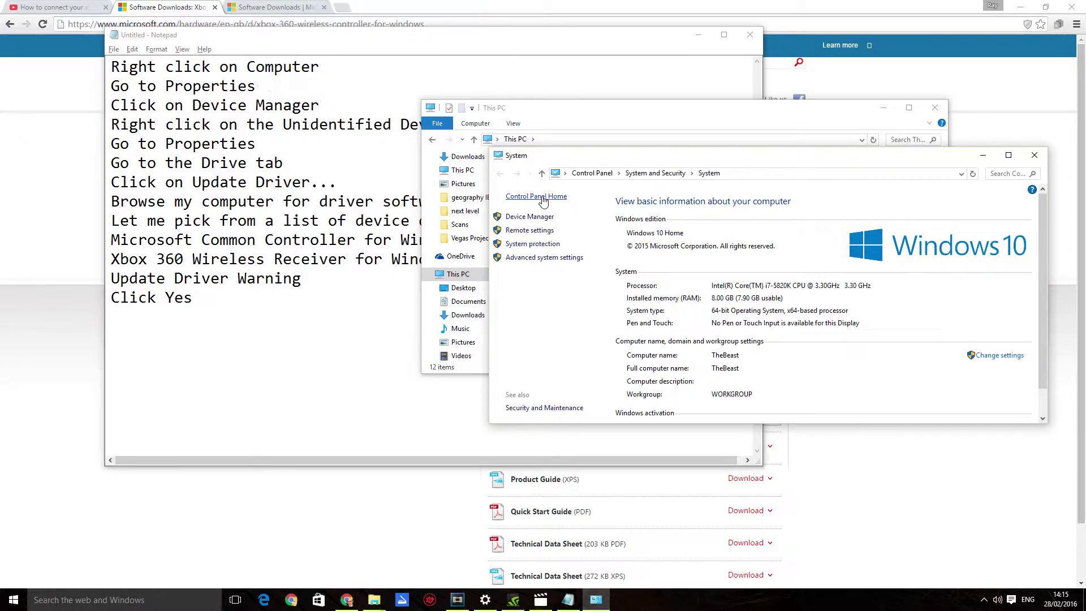
click(540, 219)
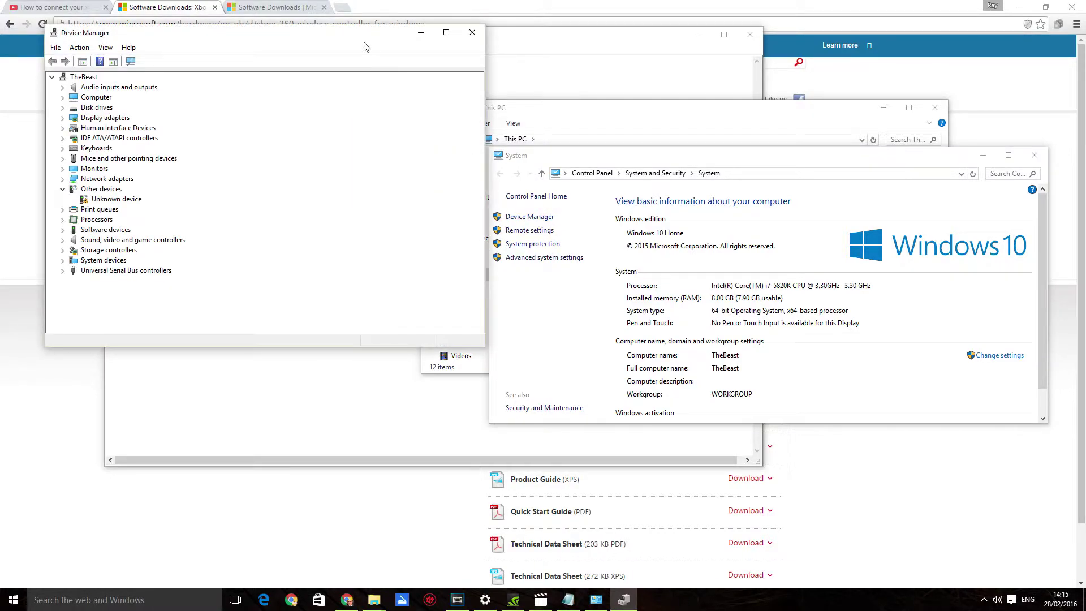
- Snap the notes to the left half with Device Manager placed beside them
drag(374, 36, 785, 84)
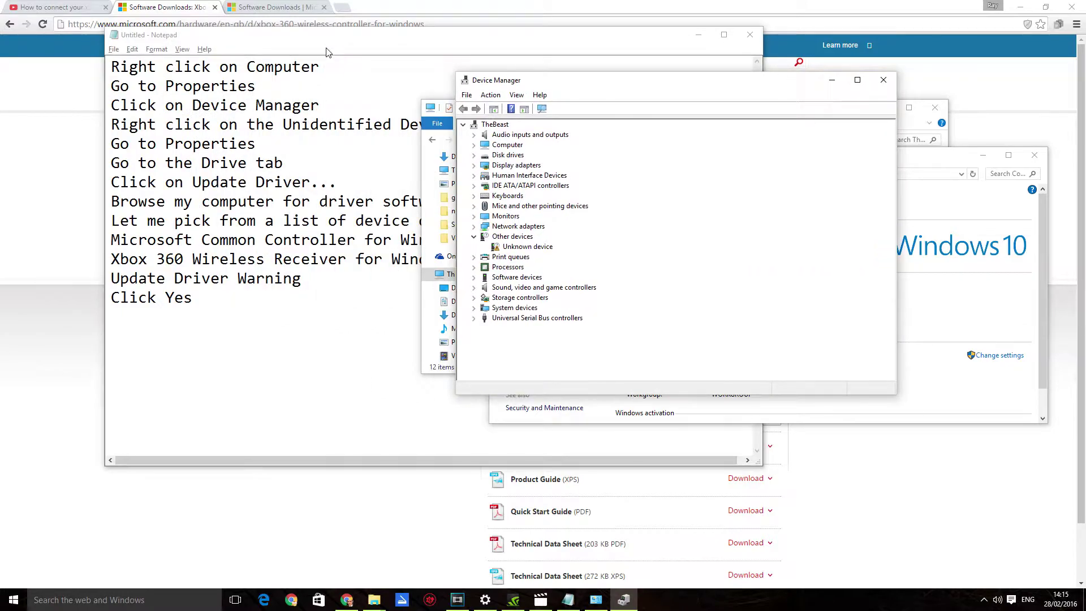
drag(331, 38, 1, 62)
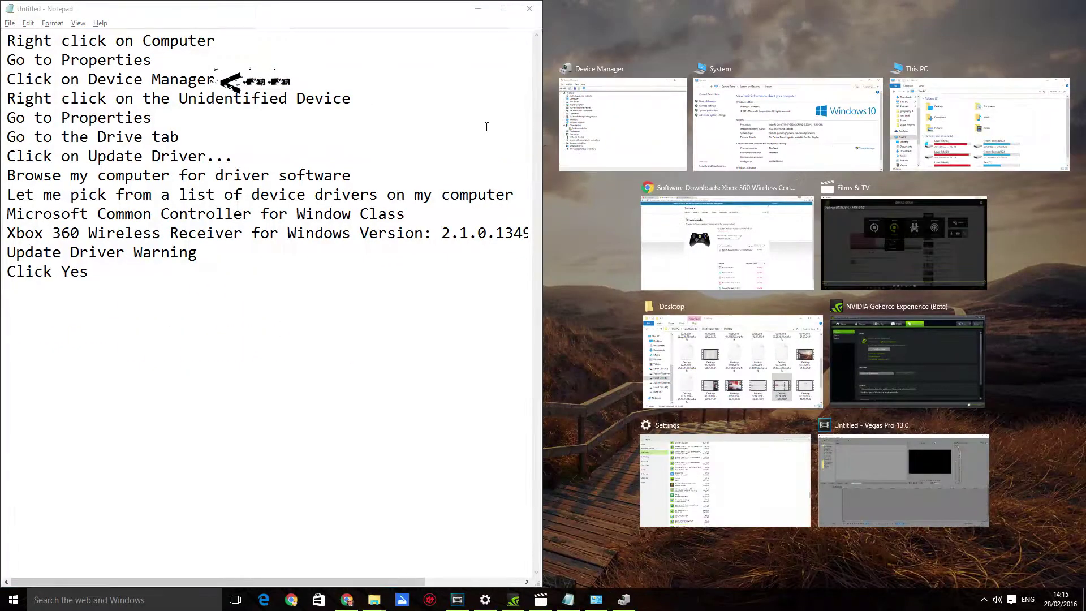
click(648, 102)
drag(648, 80, 843, 68)
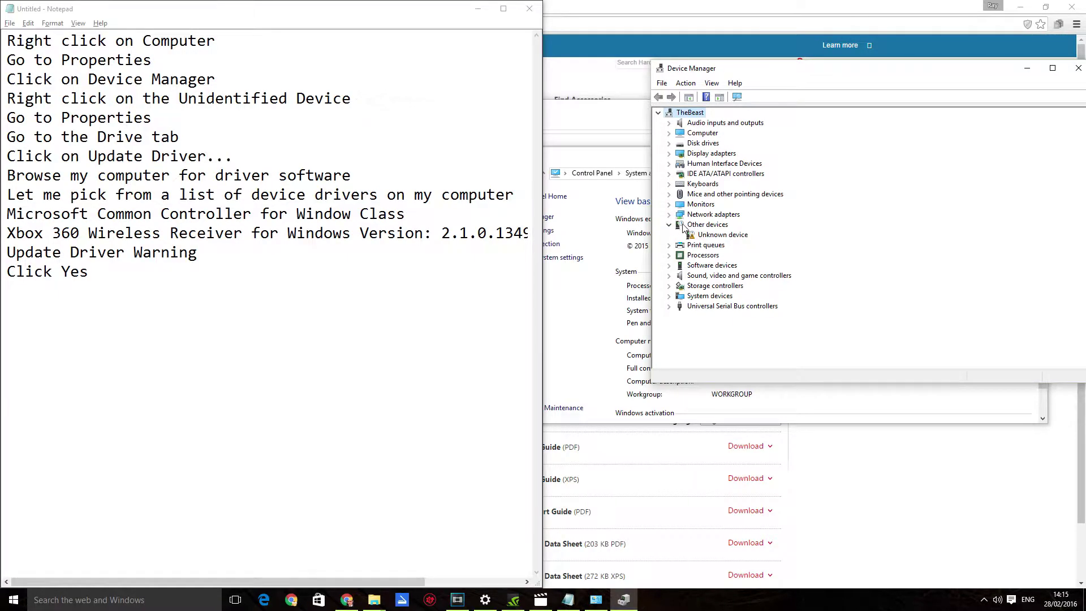
- Check Universal Serial Bus controllers, then open the Unknown device's shortcut menu
click(670, 306)
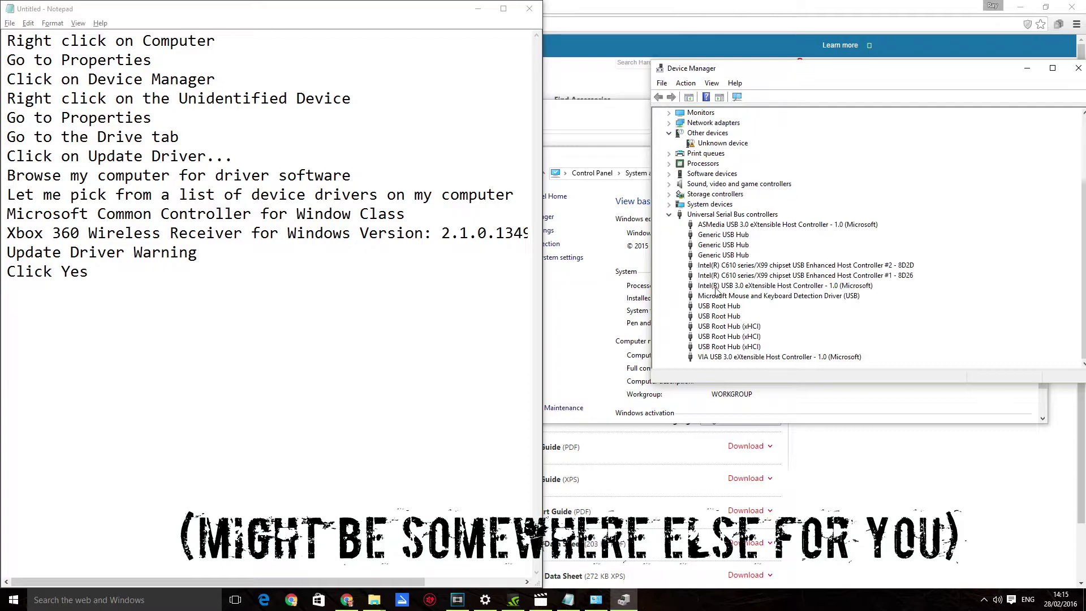
click(670, 307)
right_click(691, 233)
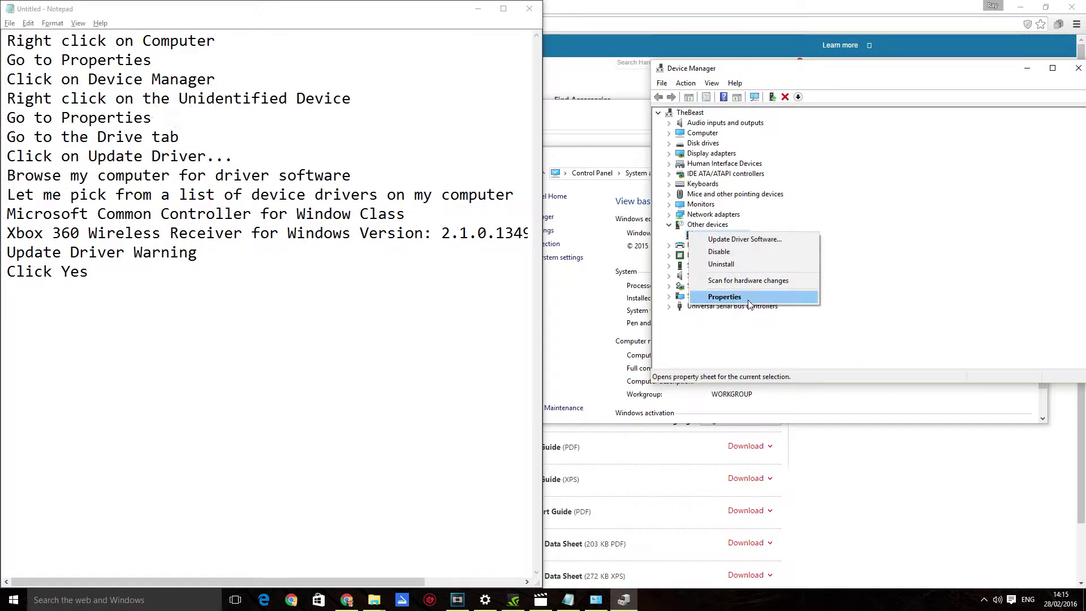
- Update the Unknown device's driver manually, picking the Xbox 360 Peripherals device type from the list
click(725, 297)
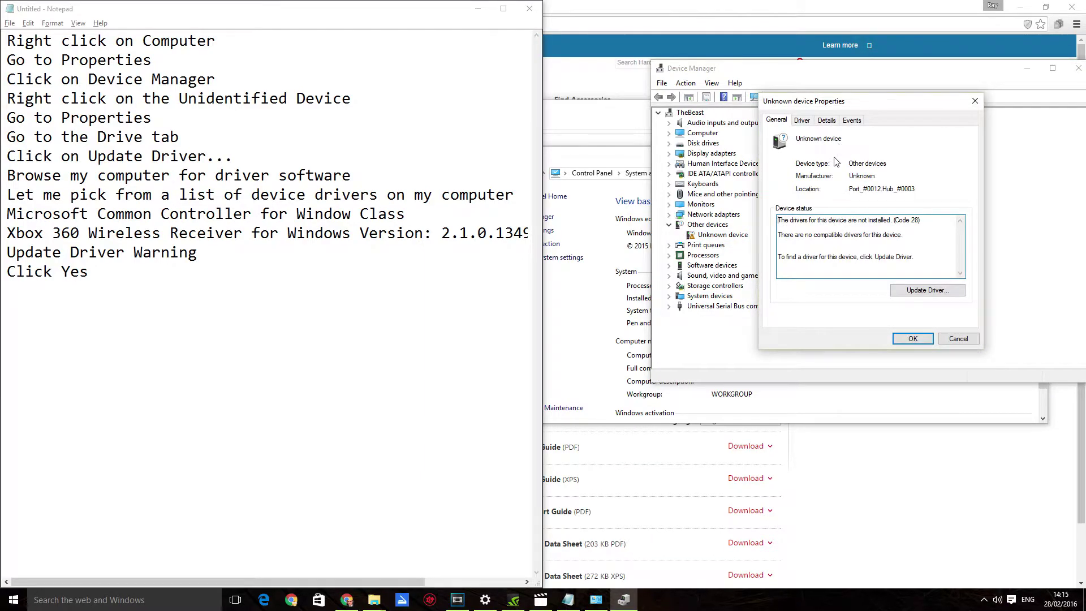
click(804, 121)
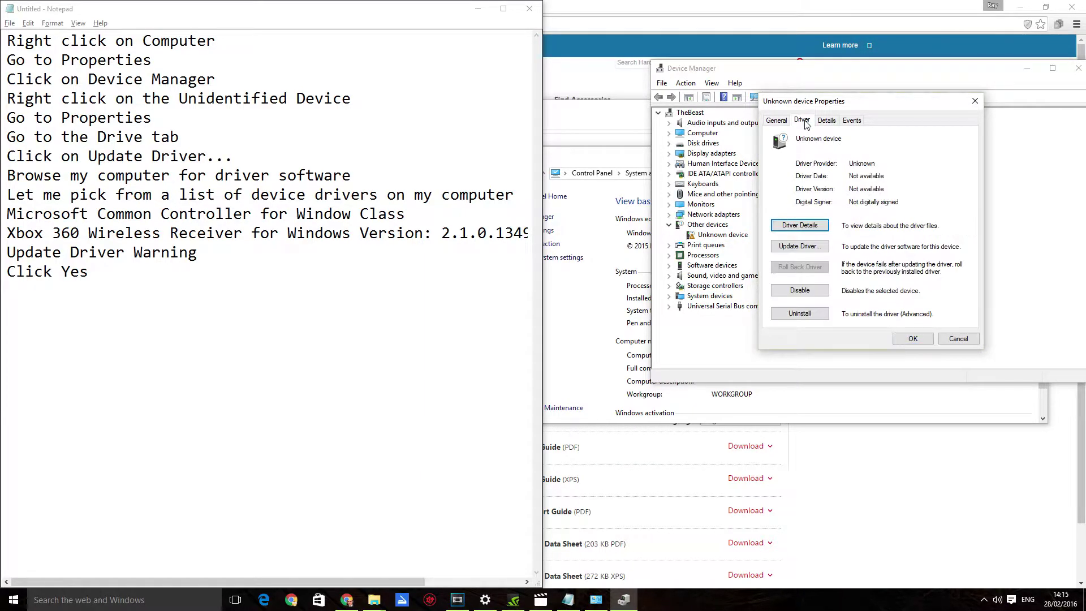
click(806, 245)
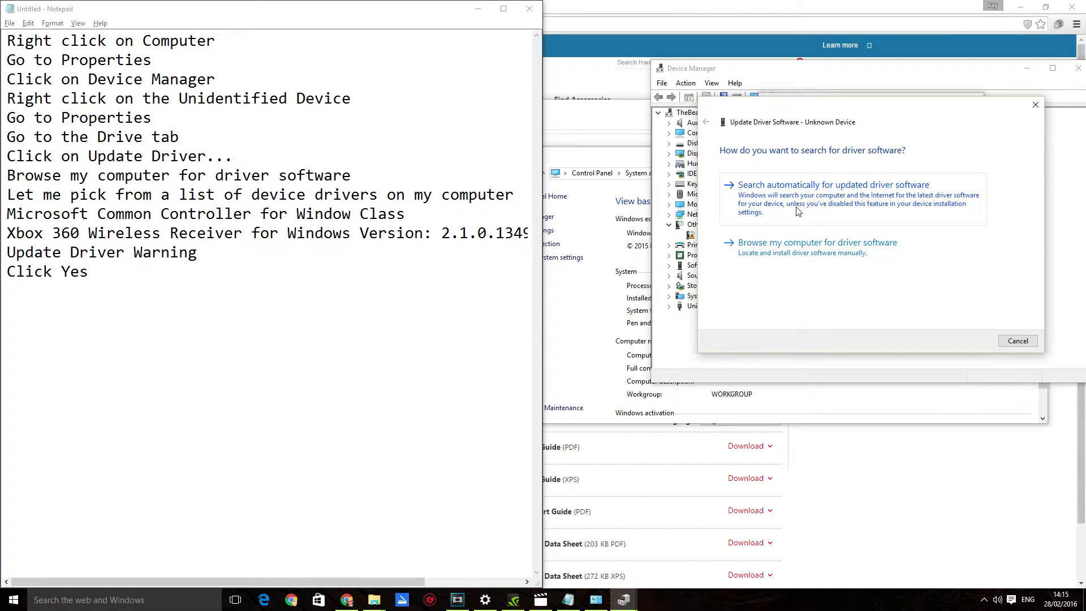
click(799, 254)
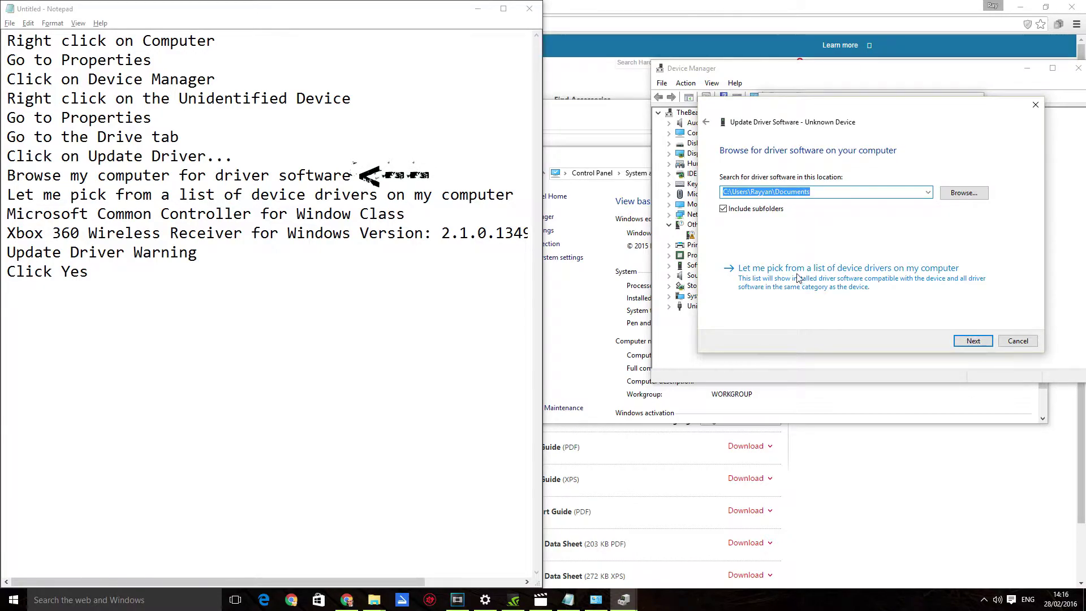
click(795, 276)
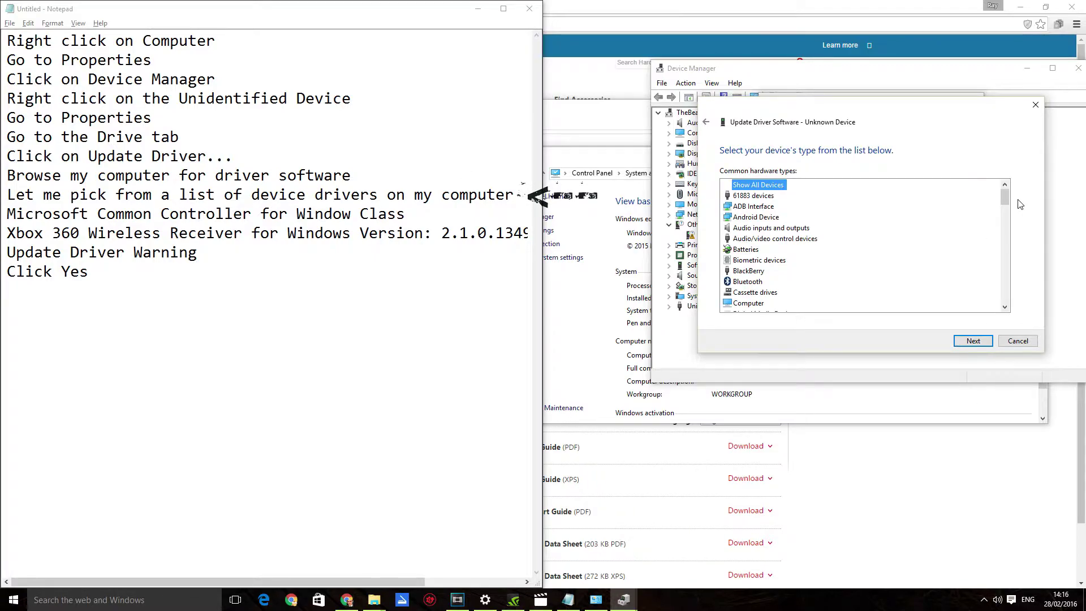
drag(1005, 198, 1009, 309)
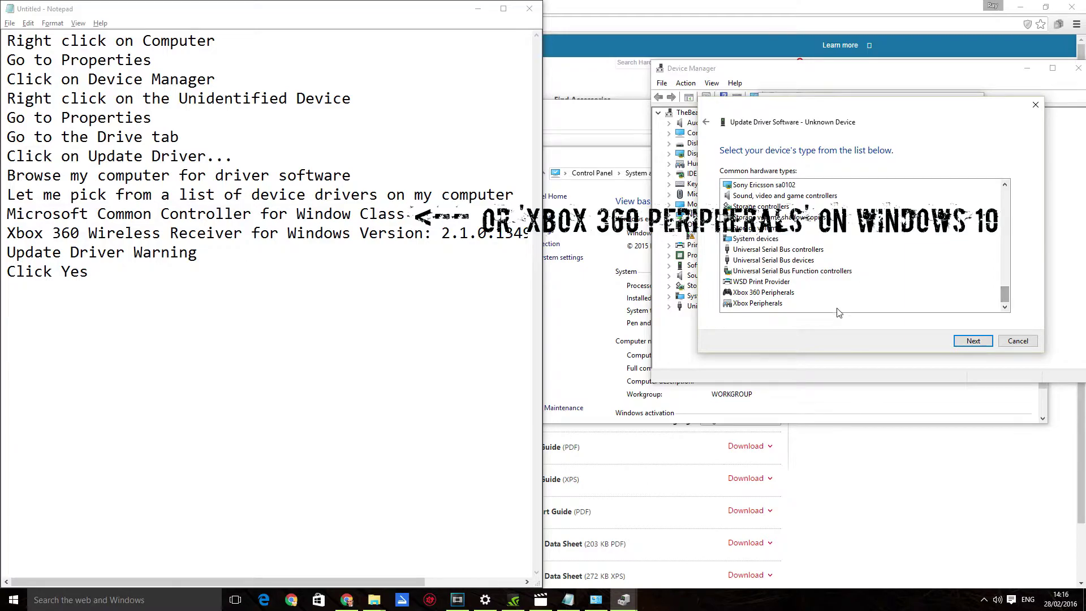
click(782, 294)
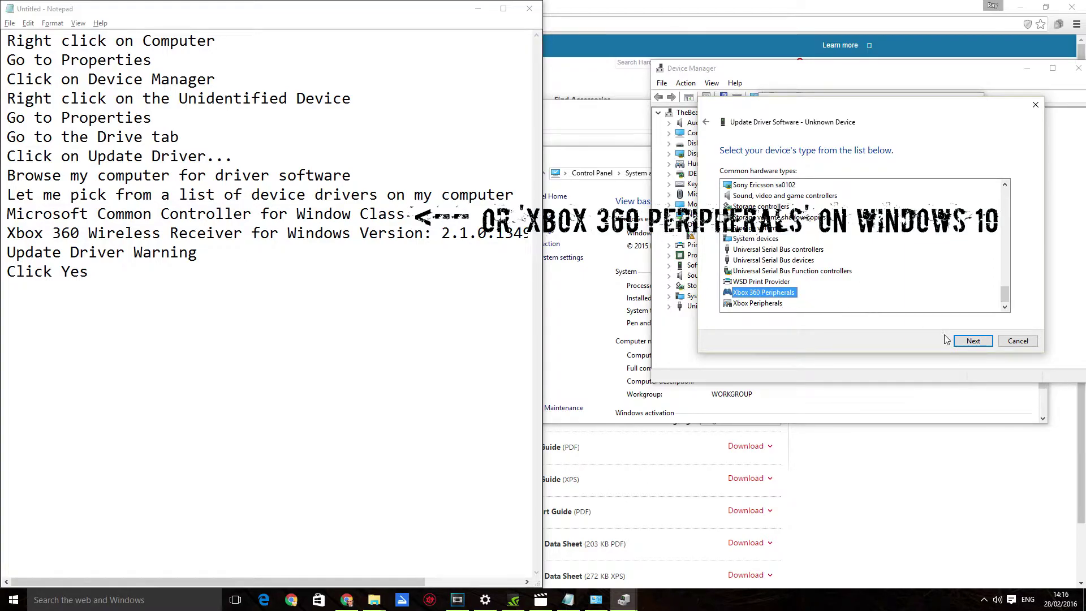
click(970, 344)
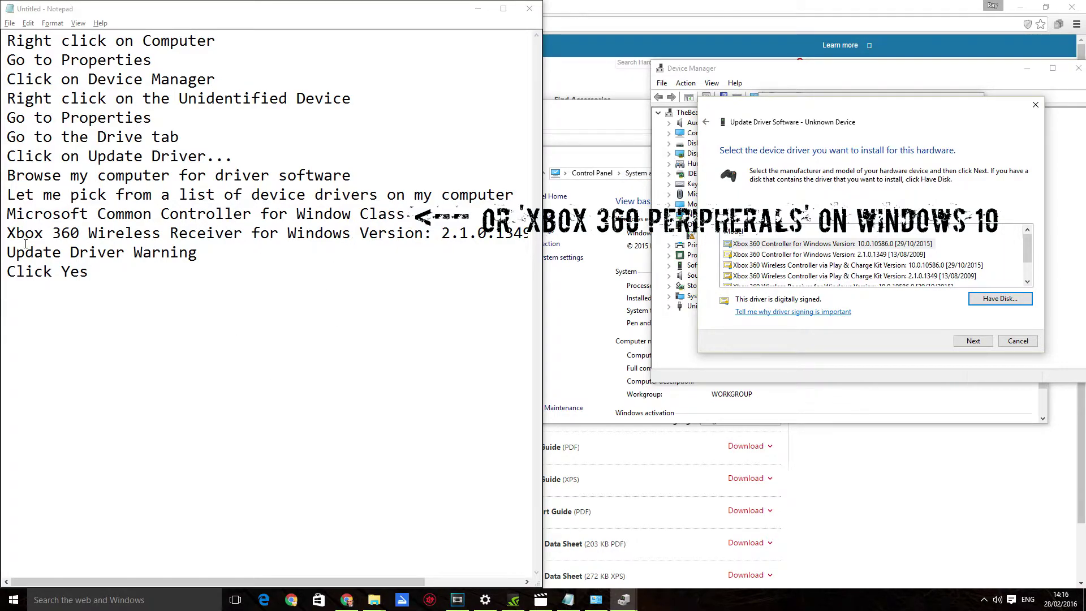
- Browse the Xbox 360 Peripherals models: Wireless Receiver, Play & Charge Kit, Controller 2.1.0.1349
drag(7, 233, 537, 233)
scroll(905, 265, down, 1)
click(905, 277)
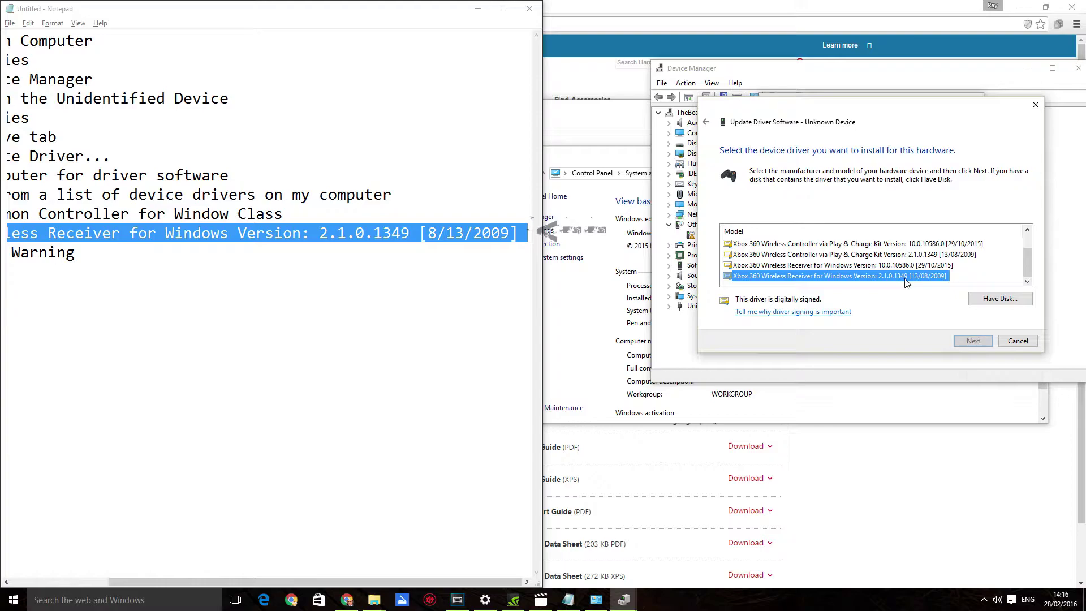
scroll(860, 260, down, 1)
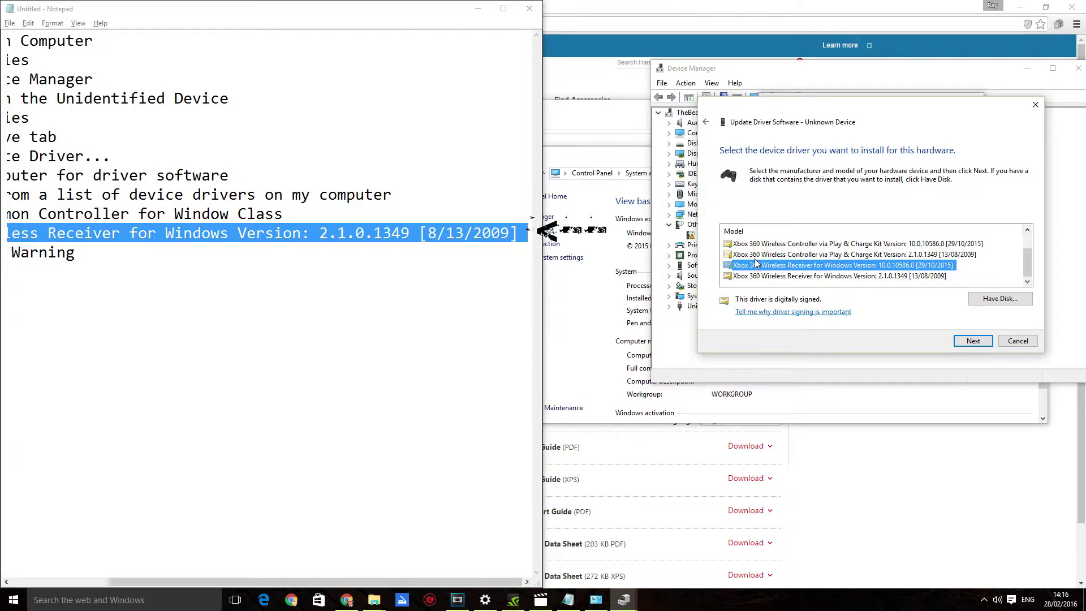
click(857, 254)
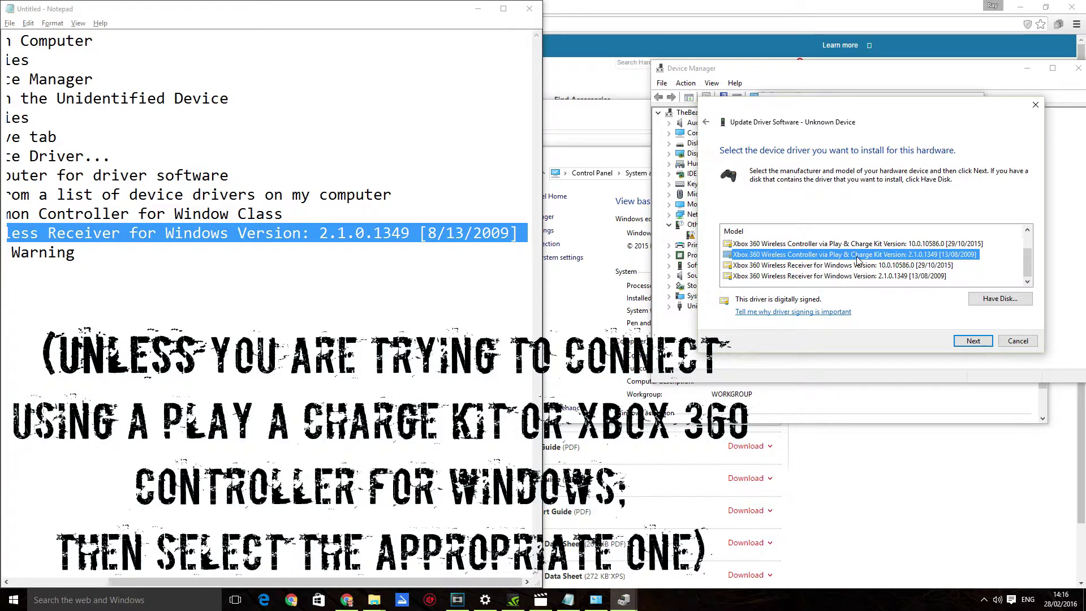
scroll(857, 261, up, 1)
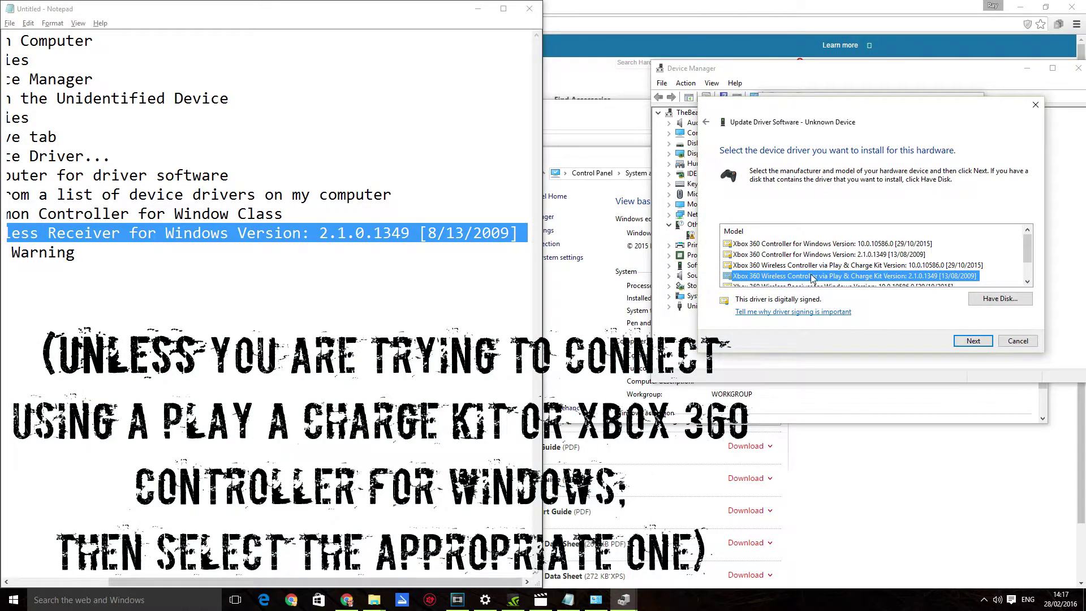
key(Home)
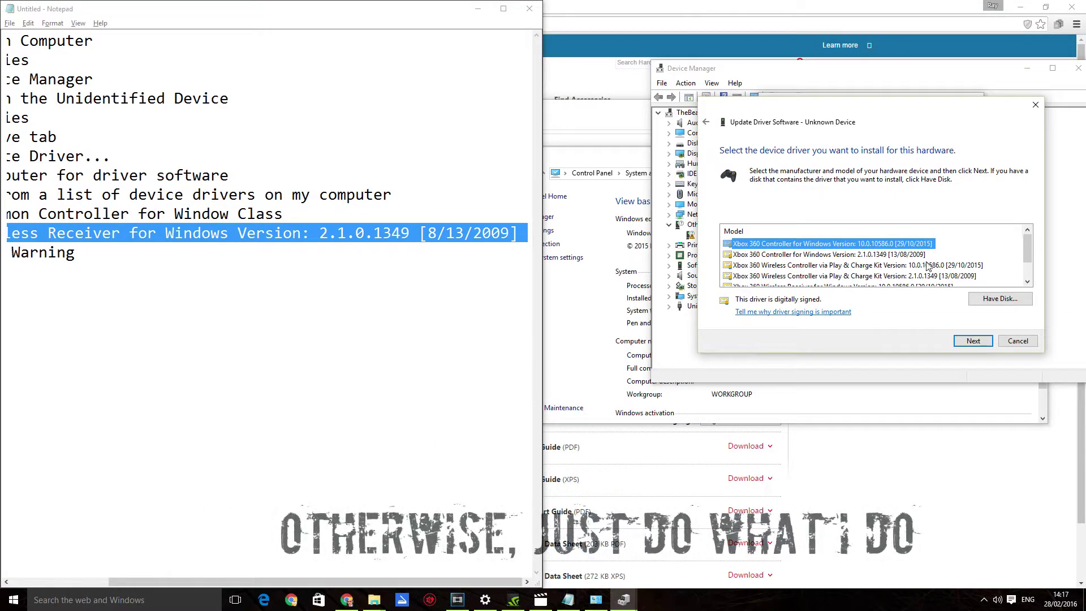
click(919, 256)
scroll(910, 250, down, 1)
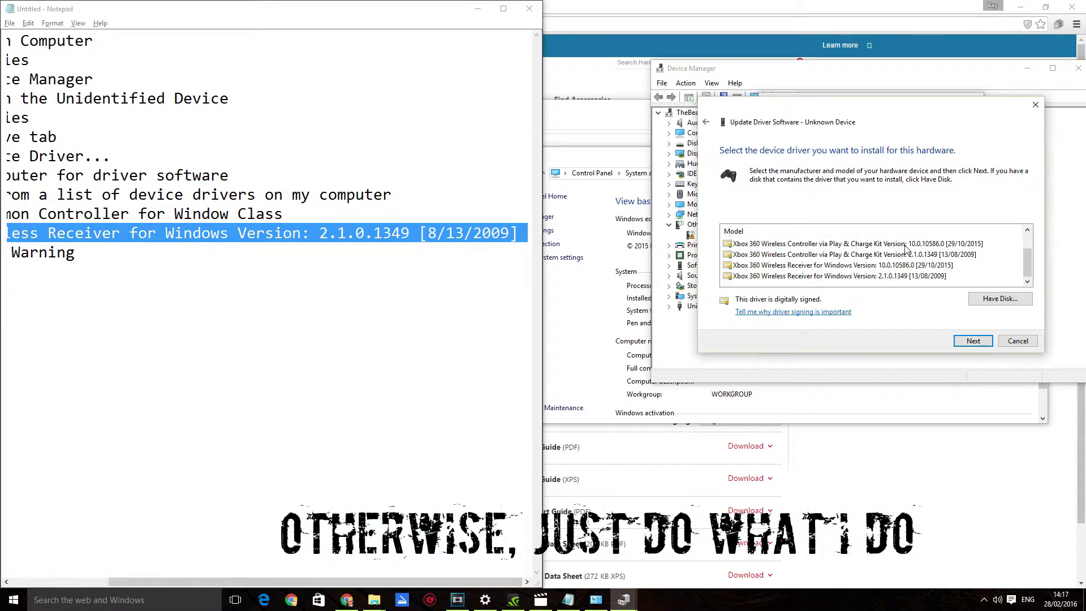
- Choose Xbox 360 Wireless Receiver for Windows 10.0.10586.0 over the 2009 version and continue
click(783, 266)
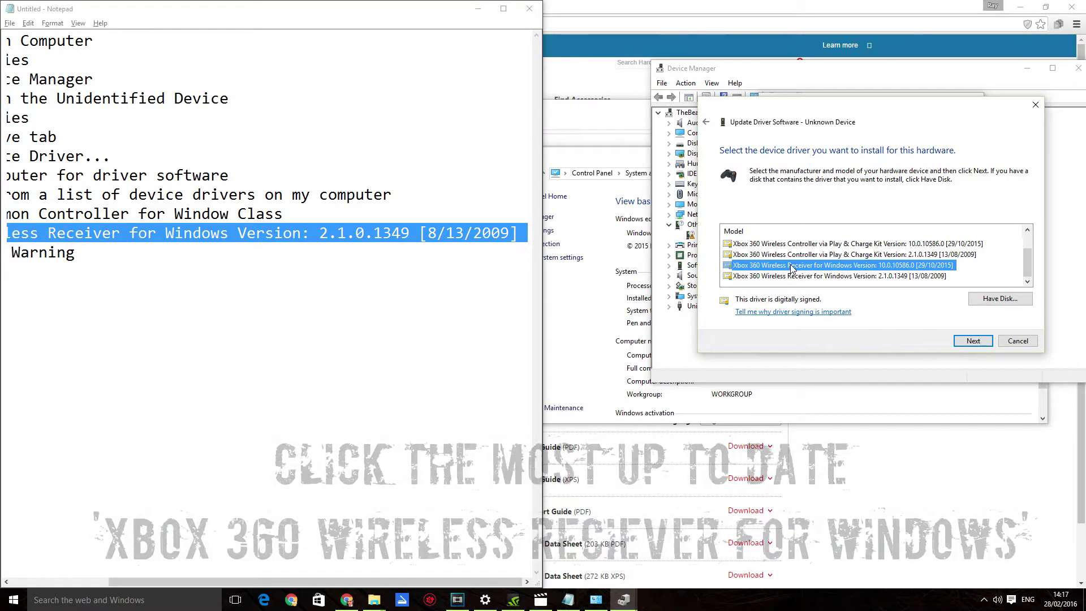
click(789, 276)
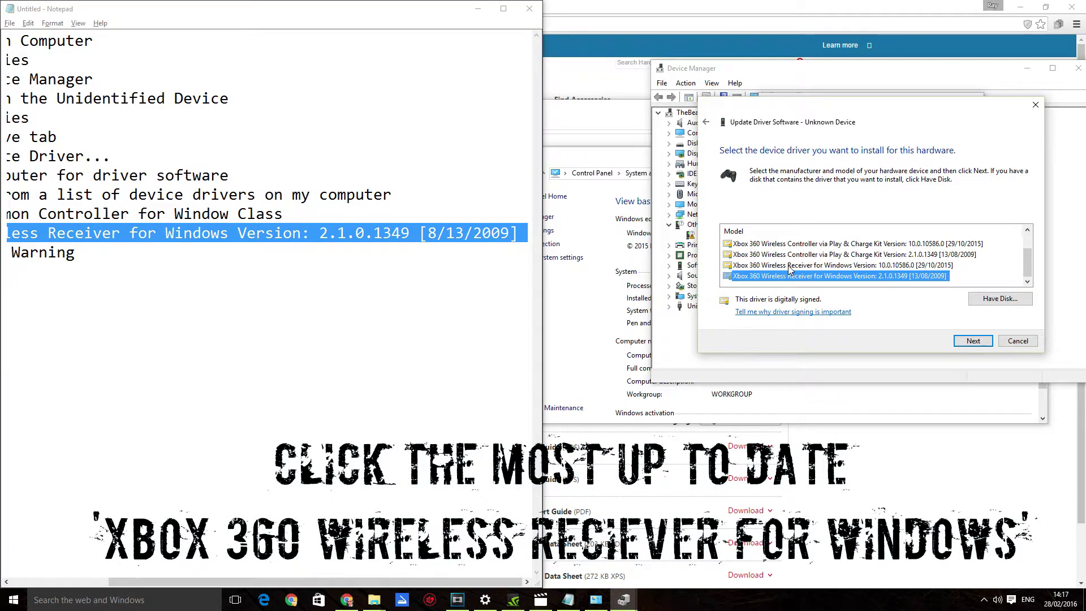
click(792, 266)
click(792, 277)
click(794, 266)
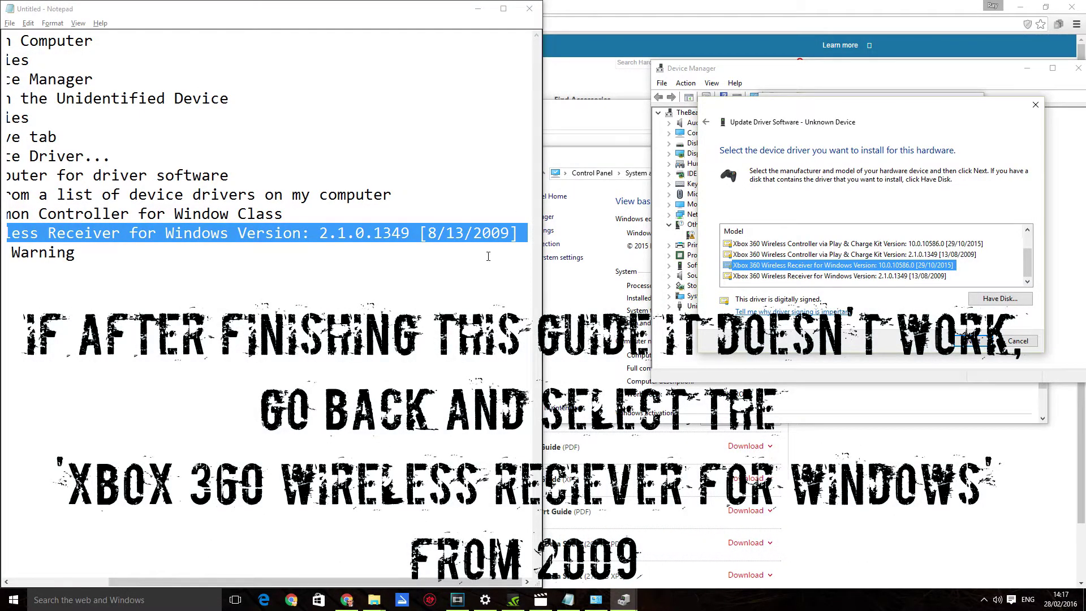
click(772, 276)
click(778, 266)
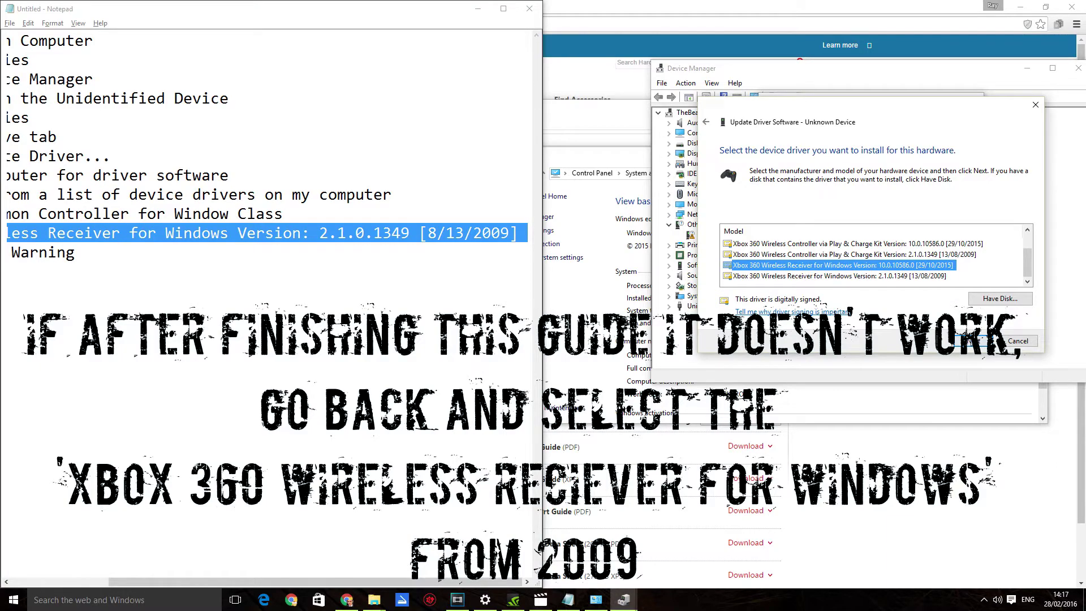
click(972, 340)
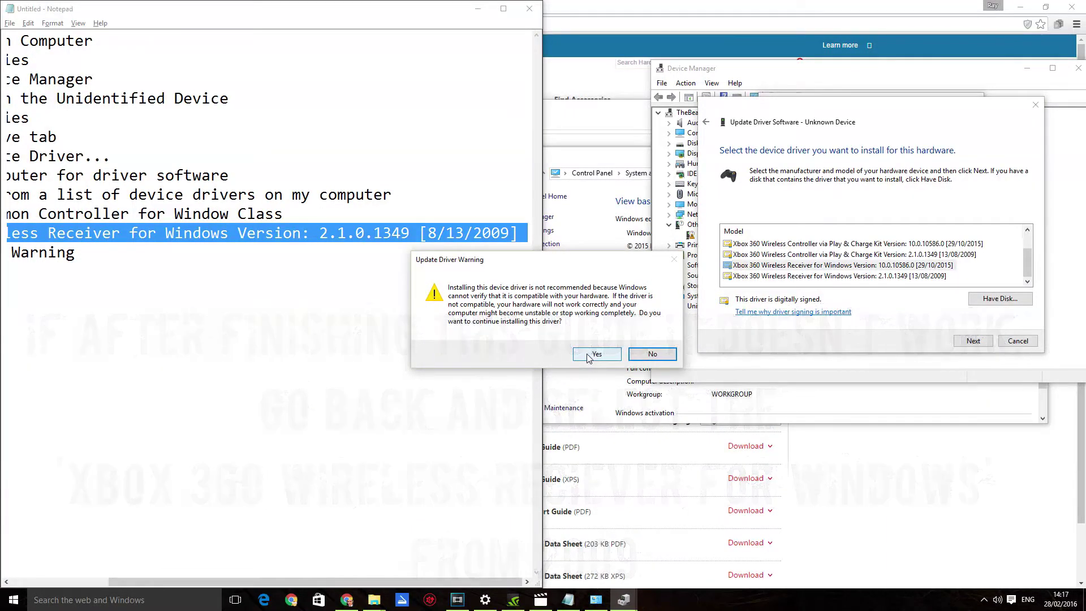
- Accept the warning to install the Xbox 360 Wireless Receiver driver, then close Device Manager and the notes
click(597, 354)
click(1003, 344)
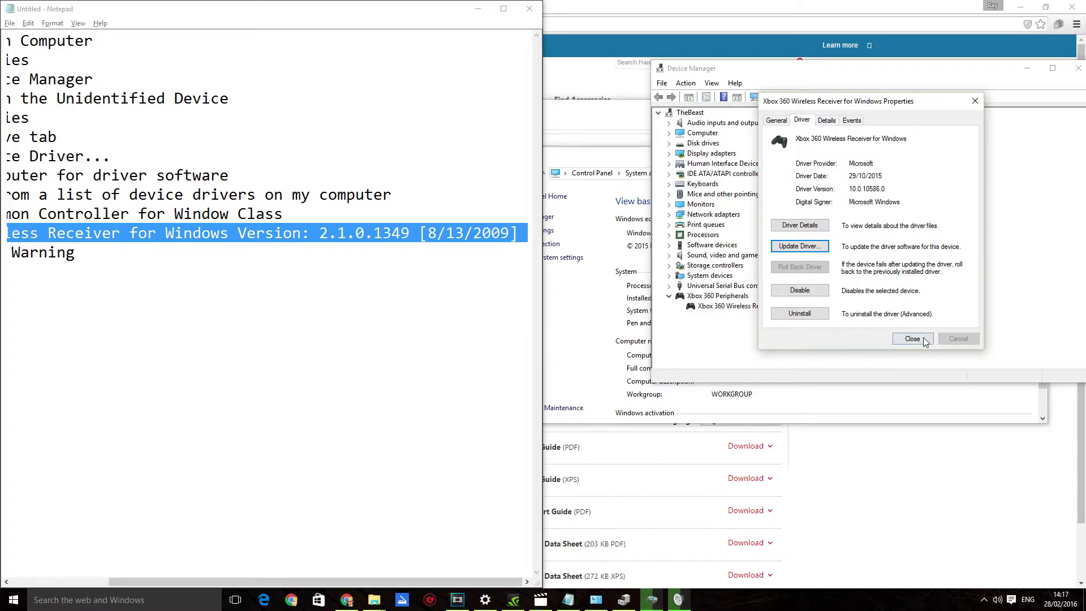
click(910, 339)
click(1078, 68)
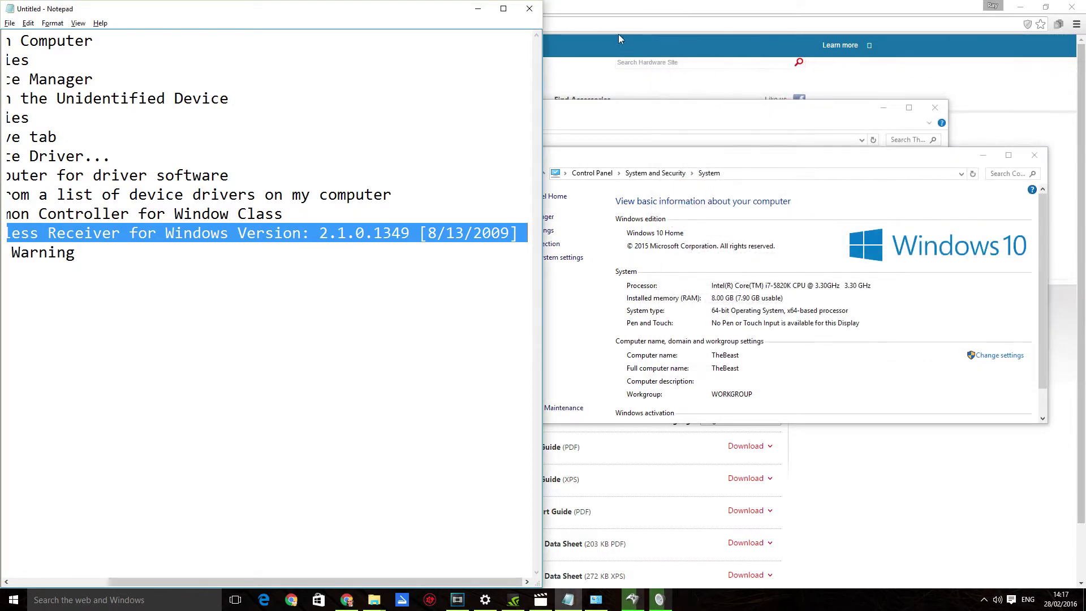
click(529, 8)
- Discard the unsaved notes, close the System and This PC windows, and close the Software Downloads tabs
click(569, 301)
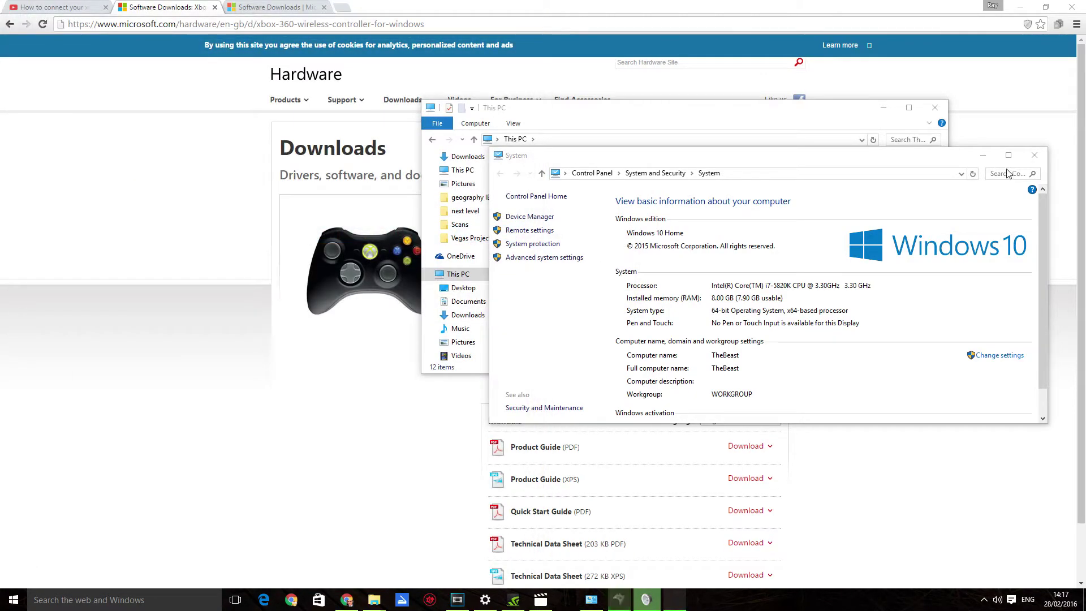
click(1035, 155)
click(934, 107)
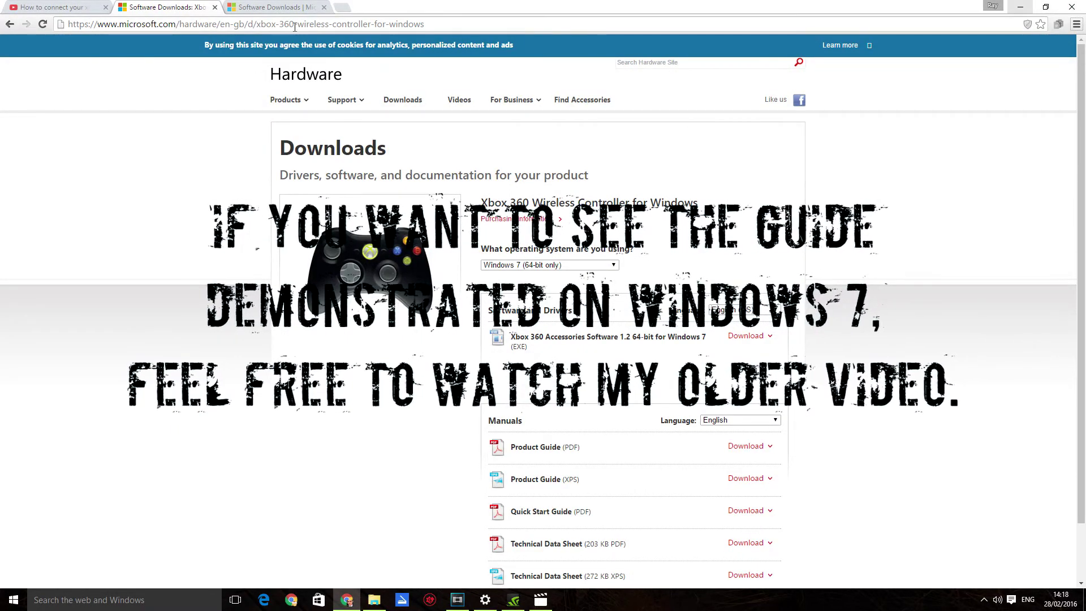
click(215, 7)
click(215, 8)
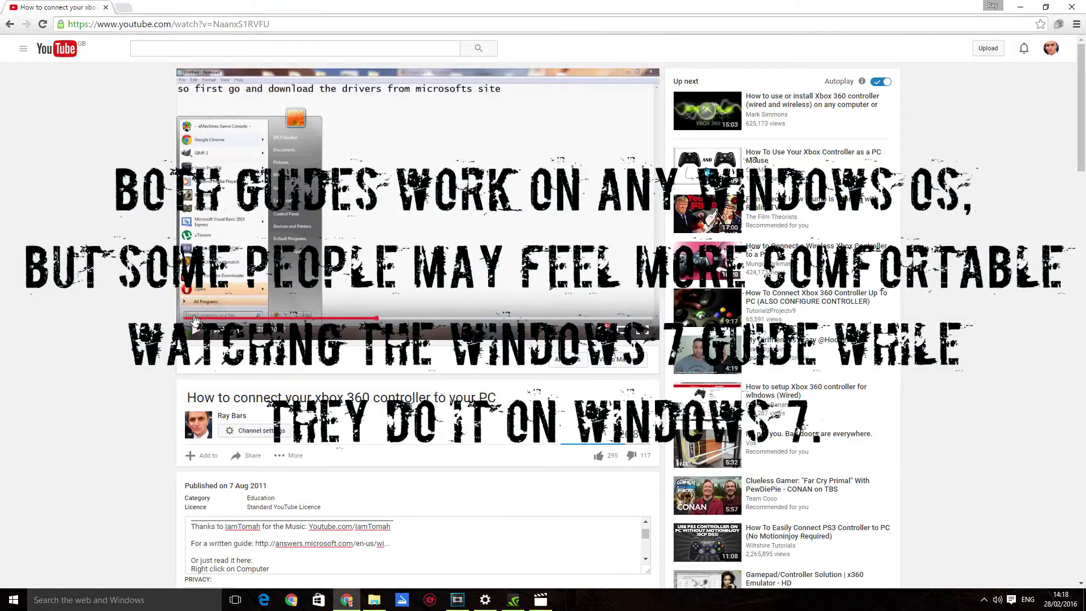
- Restart the 2011 video 'How to connect your xbox 360 controller to your PC' from the beginning
key(0)
click(226, 298)
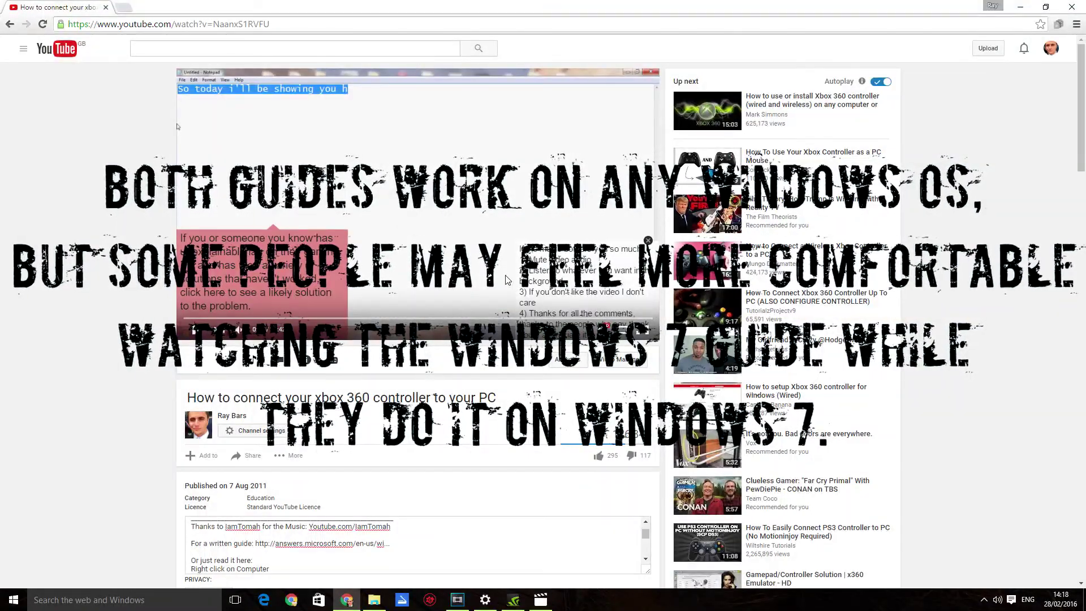